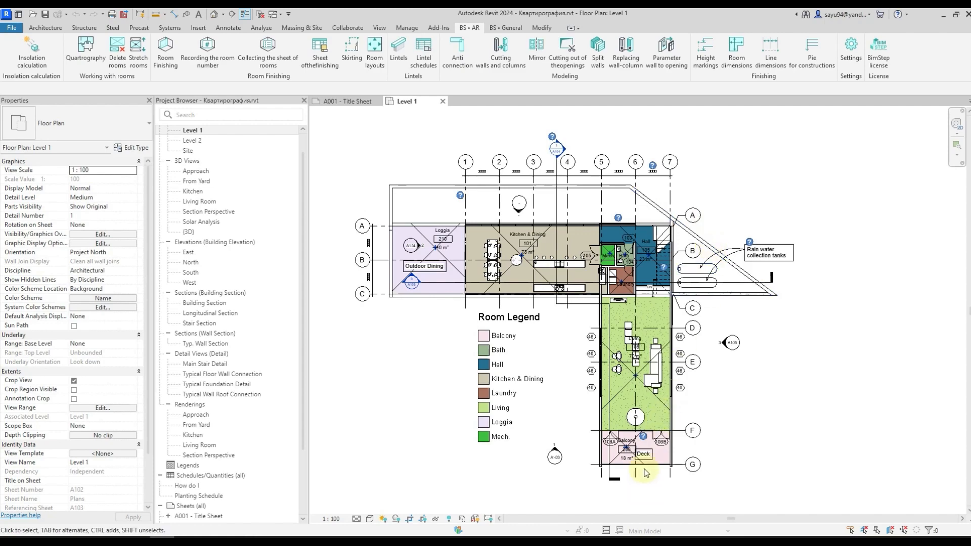
Examine the Balcony and Loggia rooms on the Level 1 floor plan.
{"action": "scroll", "coordinate": [645, 469], "scroll_direction": "up", "scroll_amount": 3}
{"action": "left_click", "coordinate": [638, 451]}
{"action": "key", "text": "Escape"}
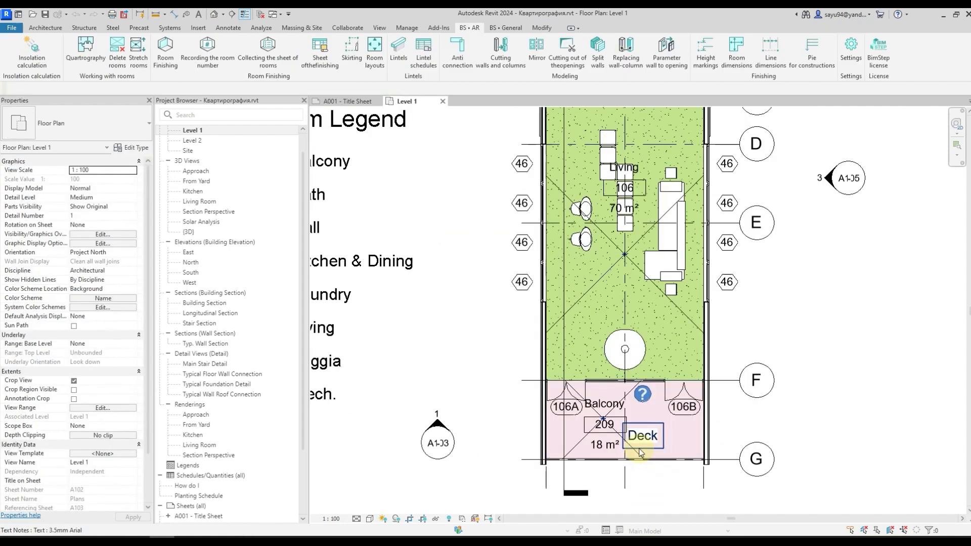
{"action": "scroll", "coordinate": [639, 453], "scroll_direction": "down", "scroll_amount": 4}
{"action": "scroll", "coordinate": [453, 270], "scroll_direction": "up", "scroll_amount": 4}
{"action": "left_click", "coordinate": [454, 269]}
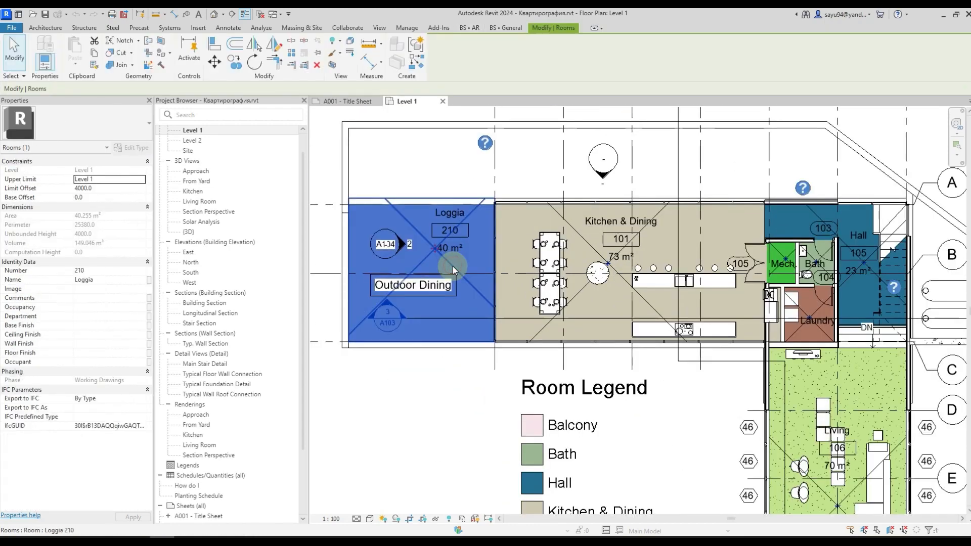
{"action": "key", "text": "Escape"}
{"action": "scroll", "coordinate": [438, 240], "scroll_direction": "down", "scroll_amount": 3}
{"action": "middle_click_drag", "start_coordinate": [590, 297], "coordinate": [536, 273]}
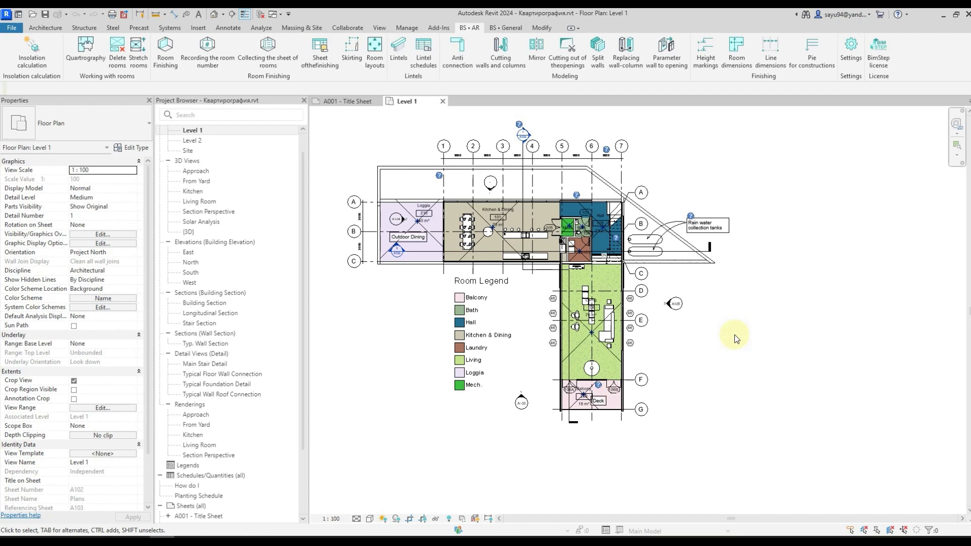
Apply the recommended BimStep parameters to the Quartrography settings of the AR plug-ins.
{"action": "left_click", "coordinate": [852, 59]}
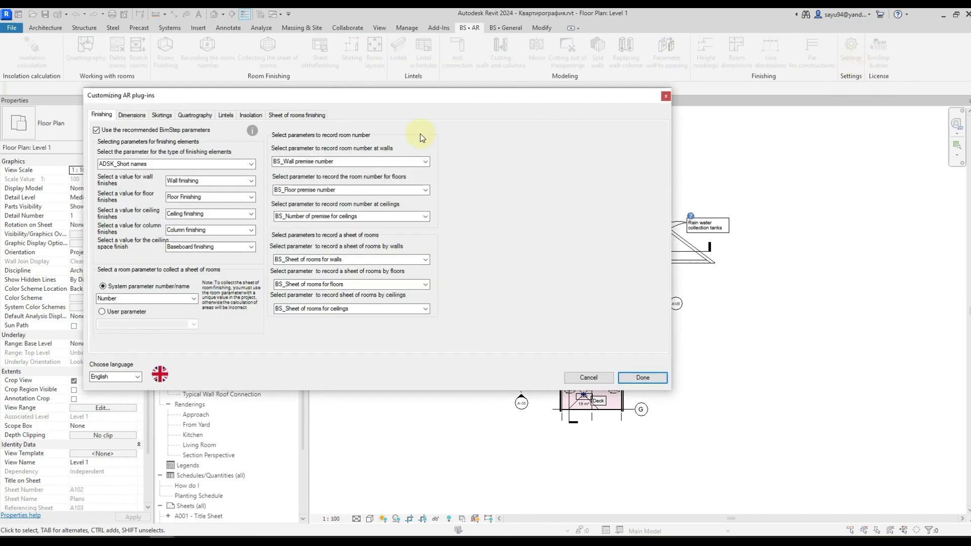
{"action": "left_click", "coordinate": [195, 115]}
{"action": "left_click", "coordinate": [100, 131]}
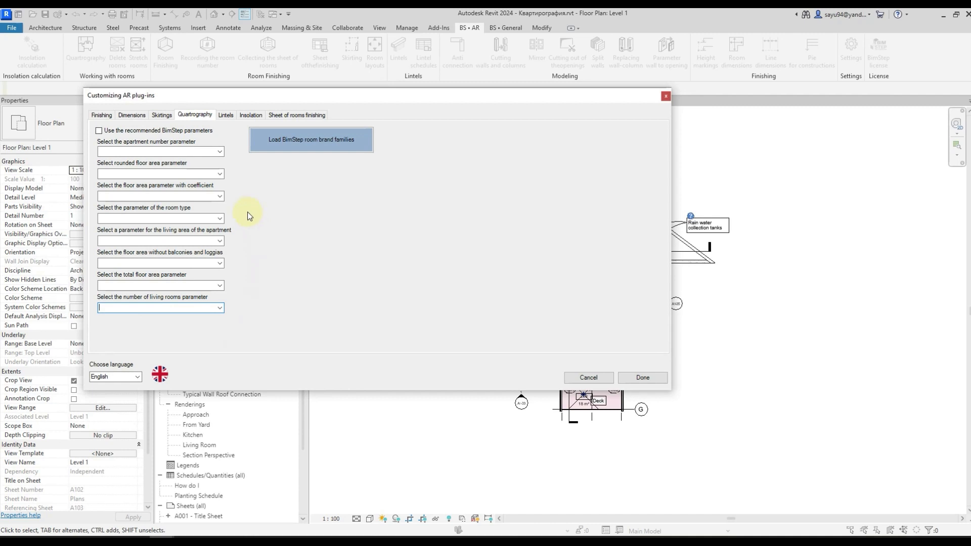
{"action": "left_click", "coordinate": [220, 151]}
{"action": "left_click", "coordinate": [220, 152]}
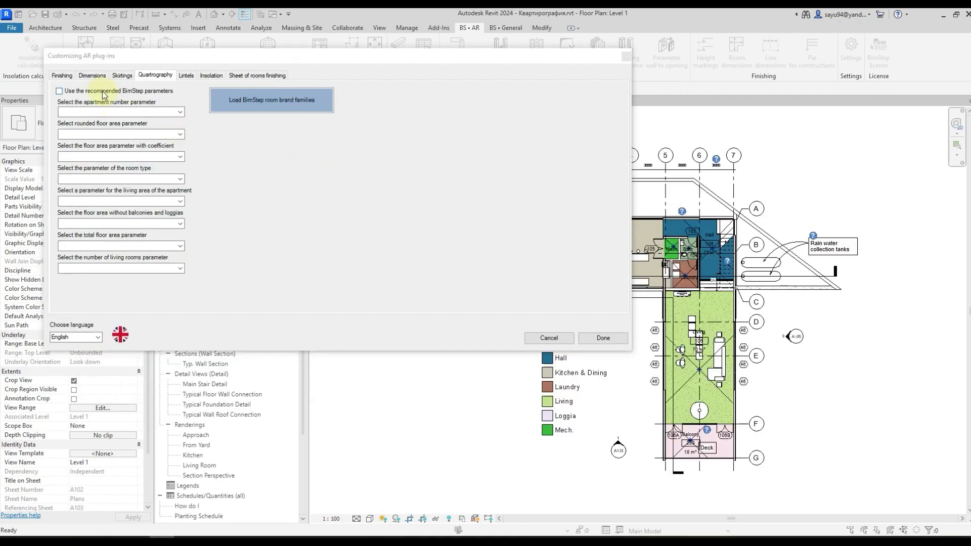
{"action": "left_click", "coordinate": [105, 94]}
{"action": "key", "text": "Return"}
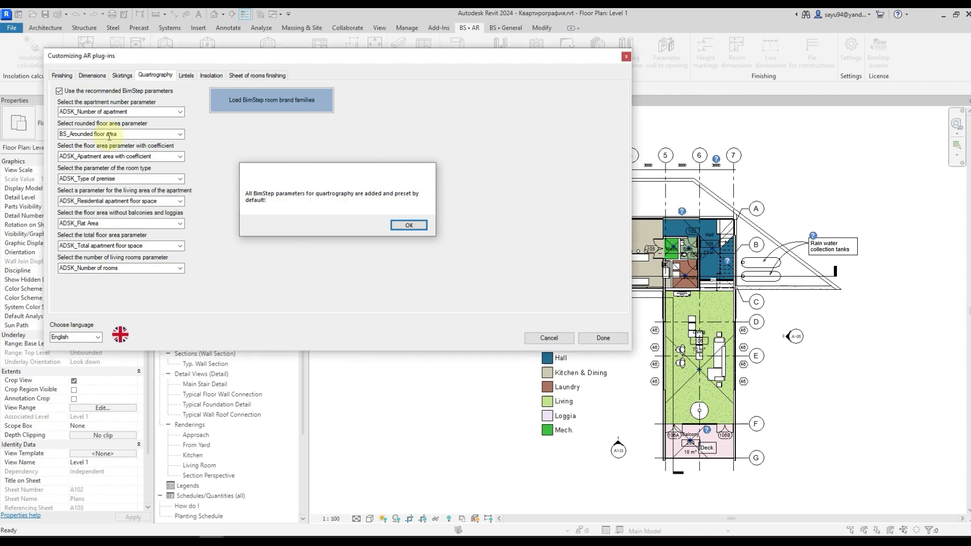
{"action": "key", "text": "Return"}
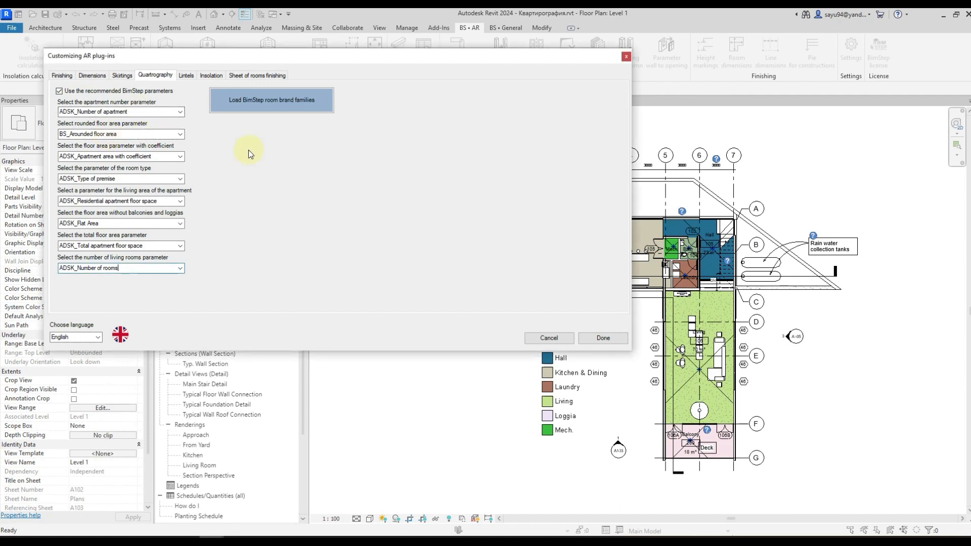
Review the Quartrography parameters assigned to apartment number, rounded area, coefficient area, room type, living area, flat area, total area and number of rooms.
{"action": "left_click", "coordinate": [151, 111]}
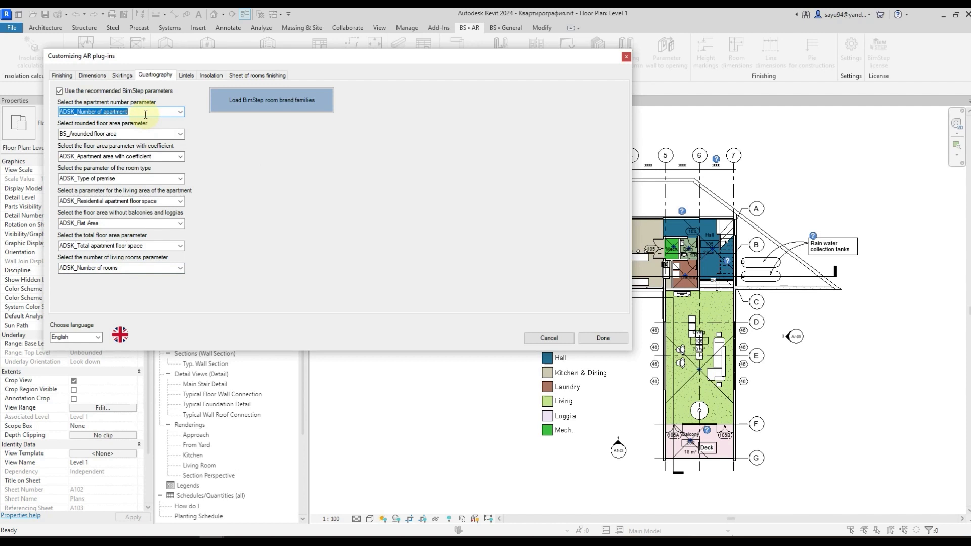
{"action": "left_click", "coordinate": [132, 134]}
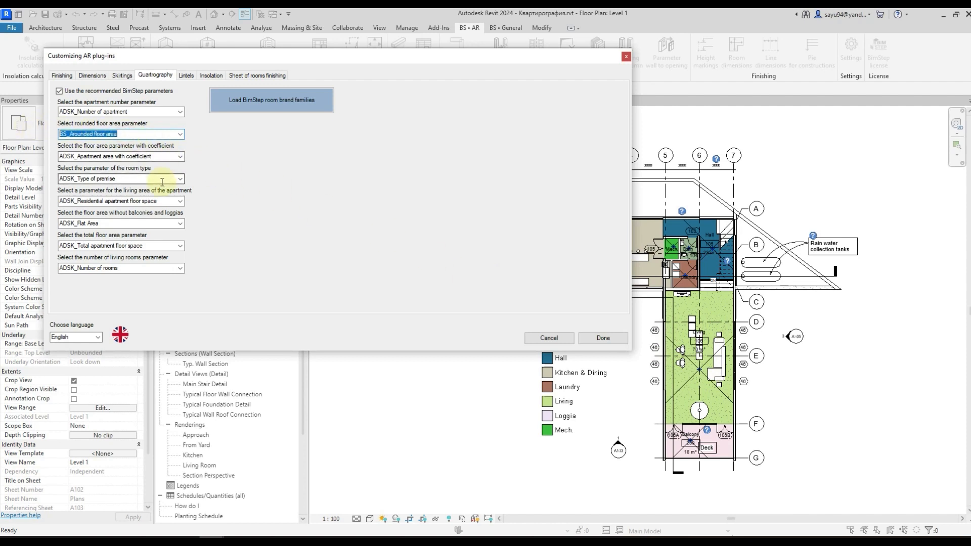
{"action": "left_click", "coordinate": [157, 159]}
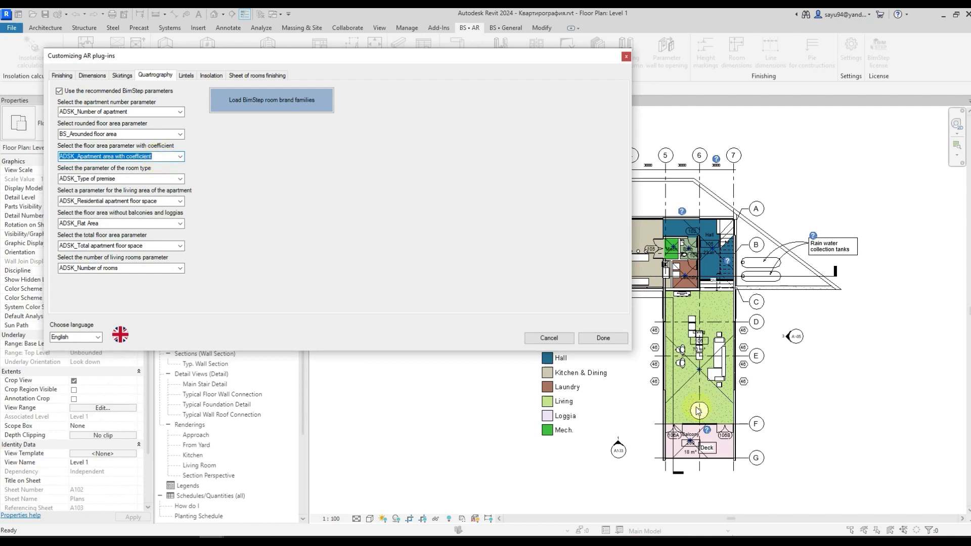
{"action": "left_click", "coordinate": [163, 134]}
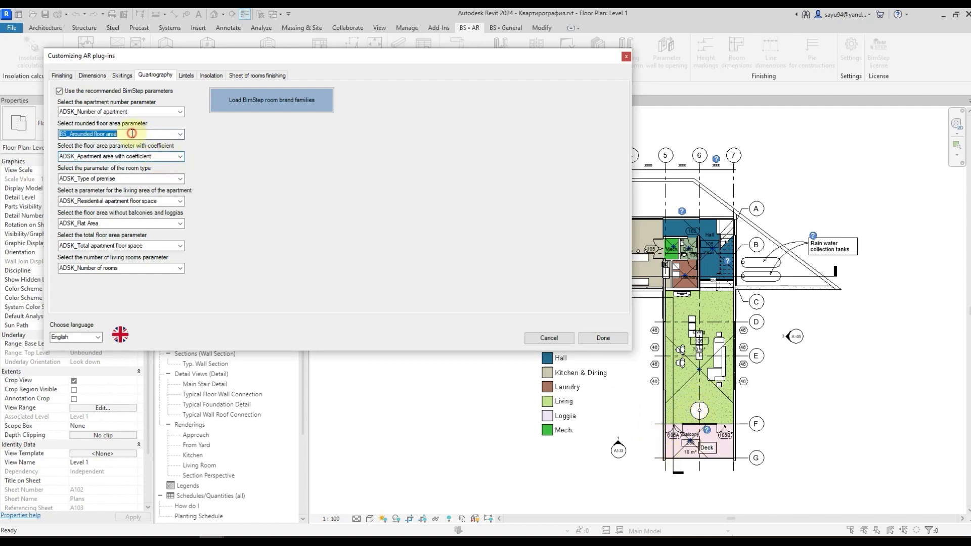
{"action": "left_click", "coordinate": [161, 157]}
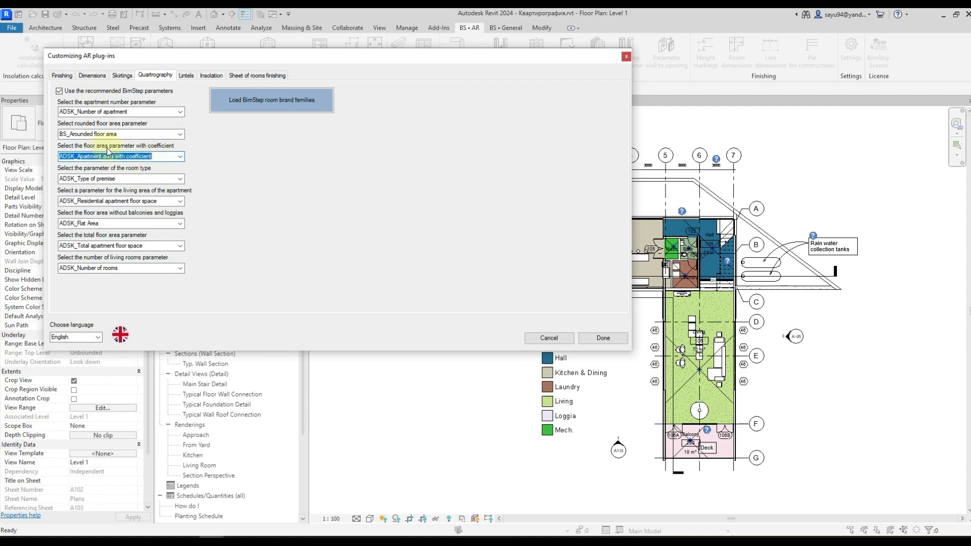
{"action": "left_click", "coordinate": [99, 179]}
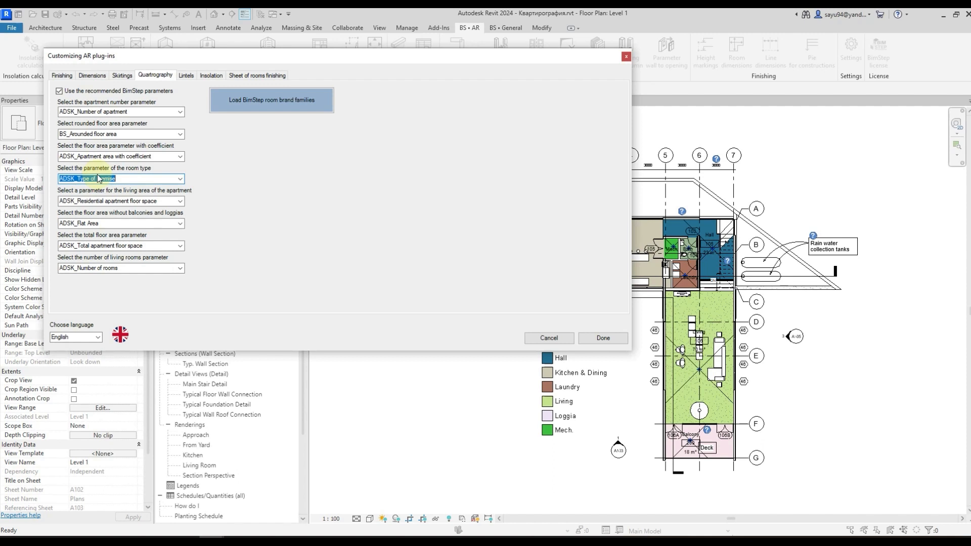
{"action": "left_click", "coordinate": [166, 202]}
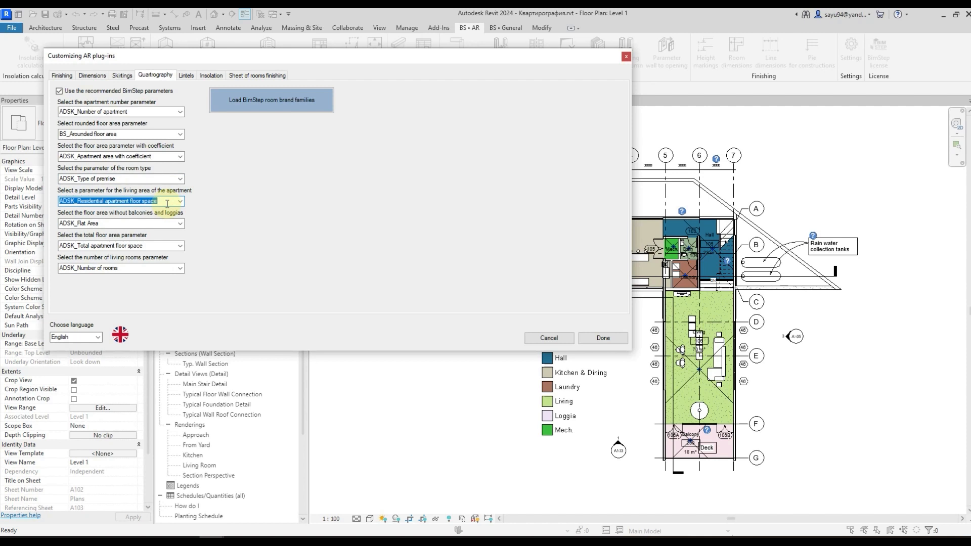
{"action": "key", "text": "Tab"}
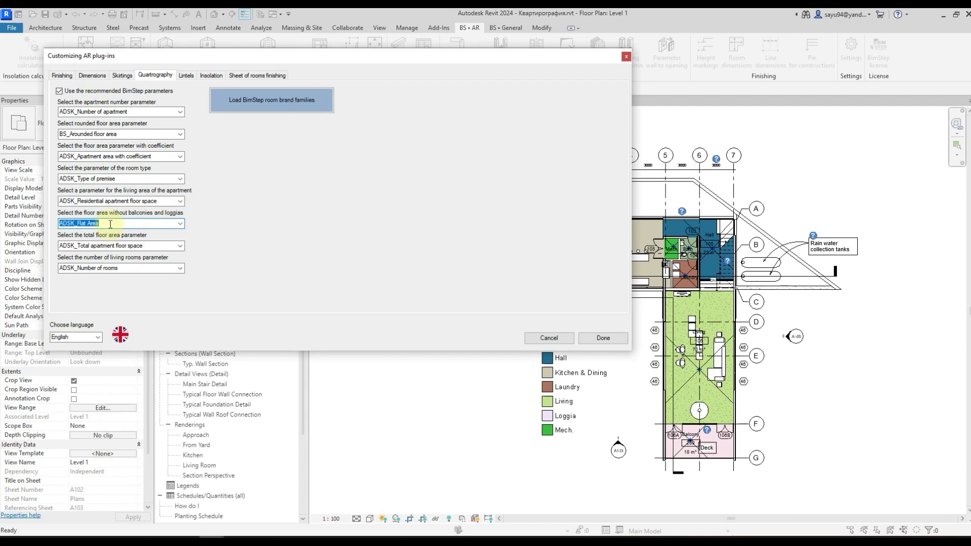
{"action": "key", "text": "Tab"}
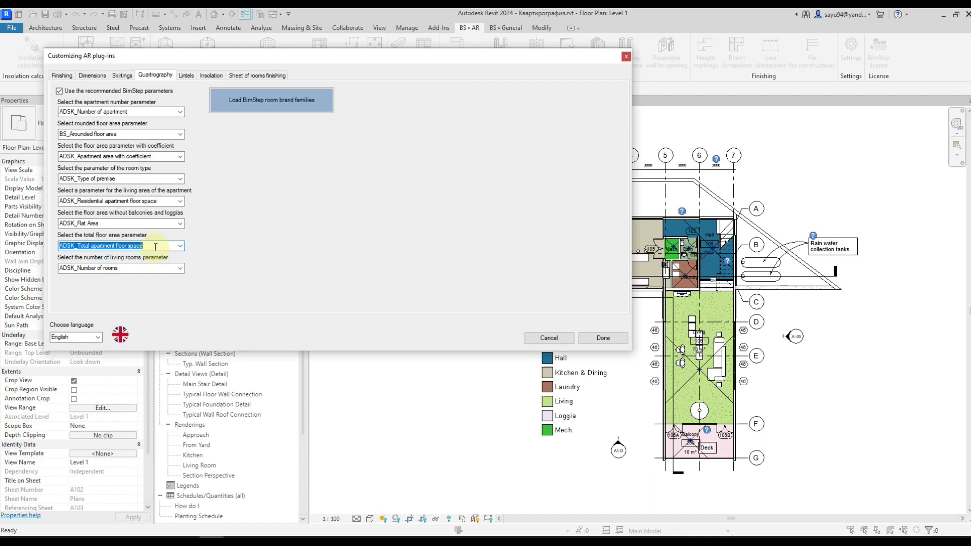
{"action": "left_click", "coordinate": [128, 268]}
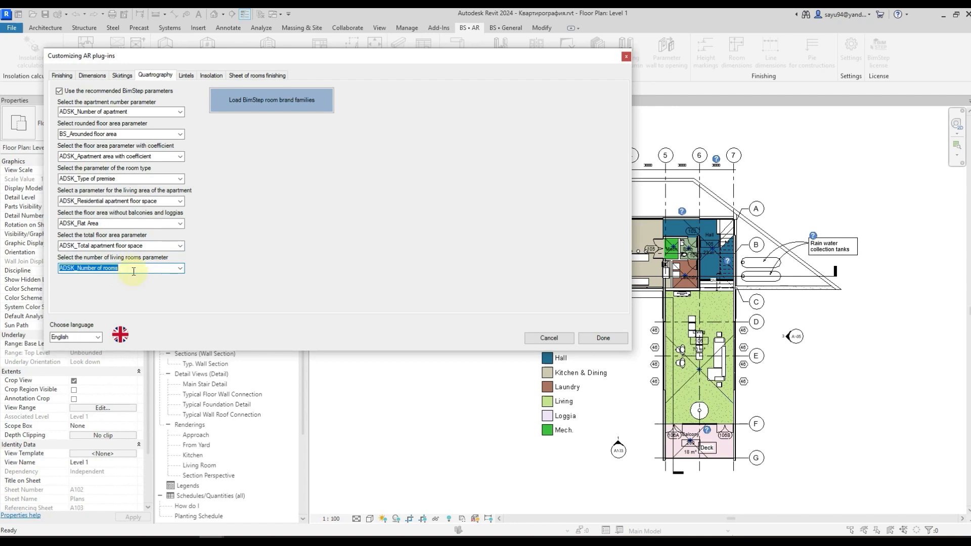
{"action": "left_click", "coordinate": [132, 269]}
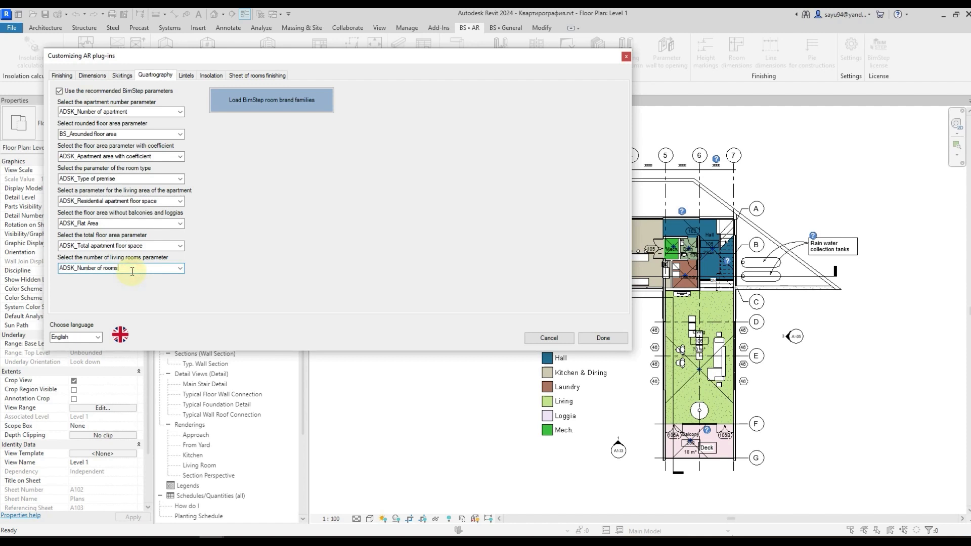
Load the BimStep room brand families and expand BS_Mark_Room_Area room rounded and BS_Mark_Room_Flat among the project's annotation symbols.
{"action": "left_click", "coordinate": [253, 104]}
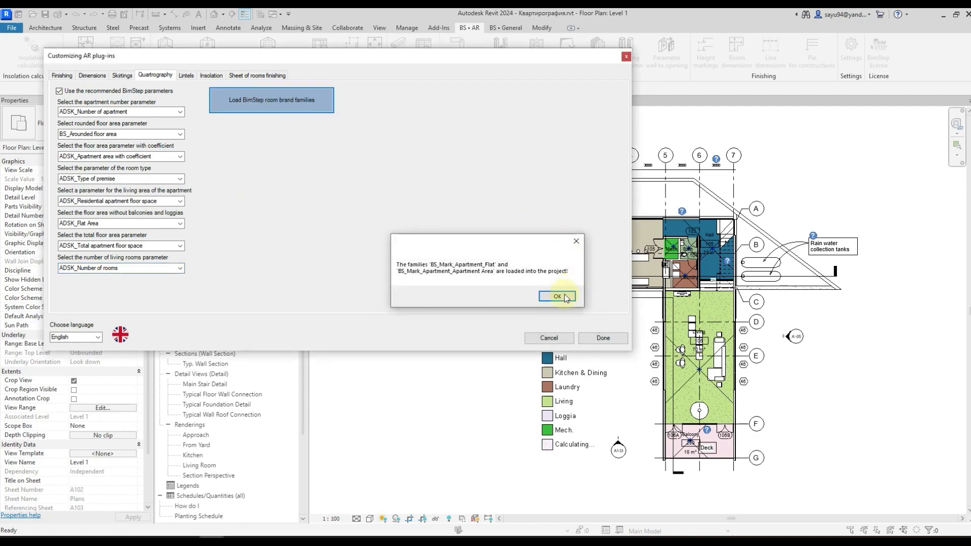
{"action": "left_click", "coordinate": [559, 296]}
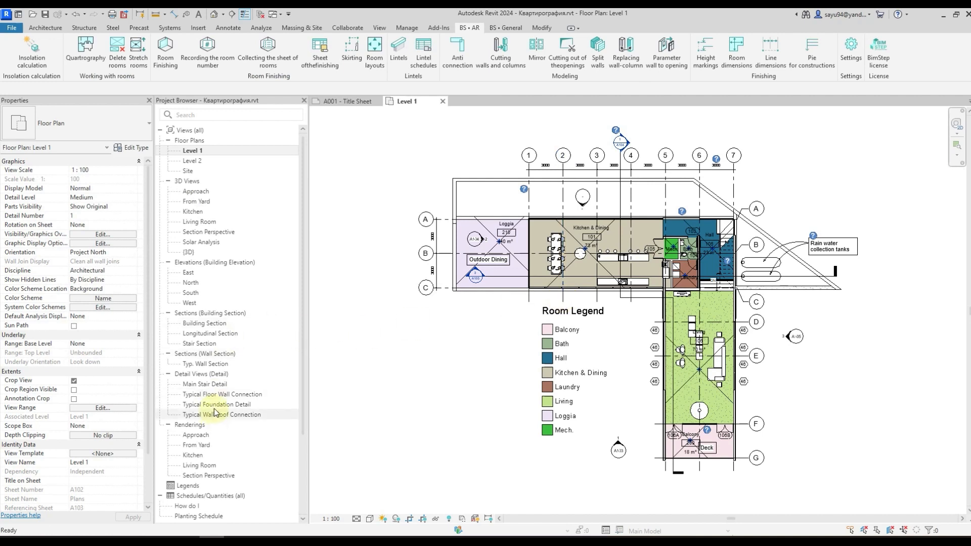
{"action": "scroll", "coordinate": [212, 420], "scroll_direction": "down", "scroll_amount": 4}
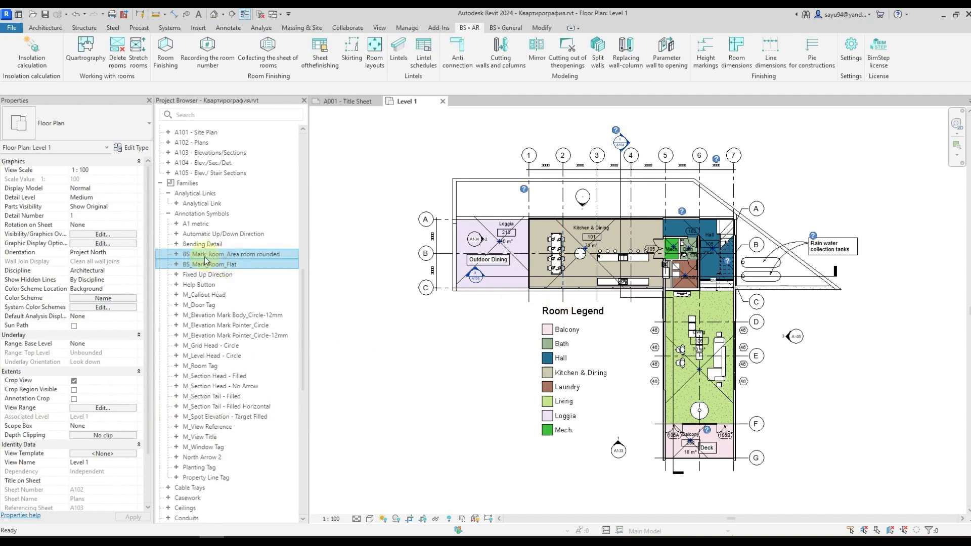
{"action": "left_click", "coordinate": [207, 256]}
{"action": "double_click", "coordinate": [208, 255]}
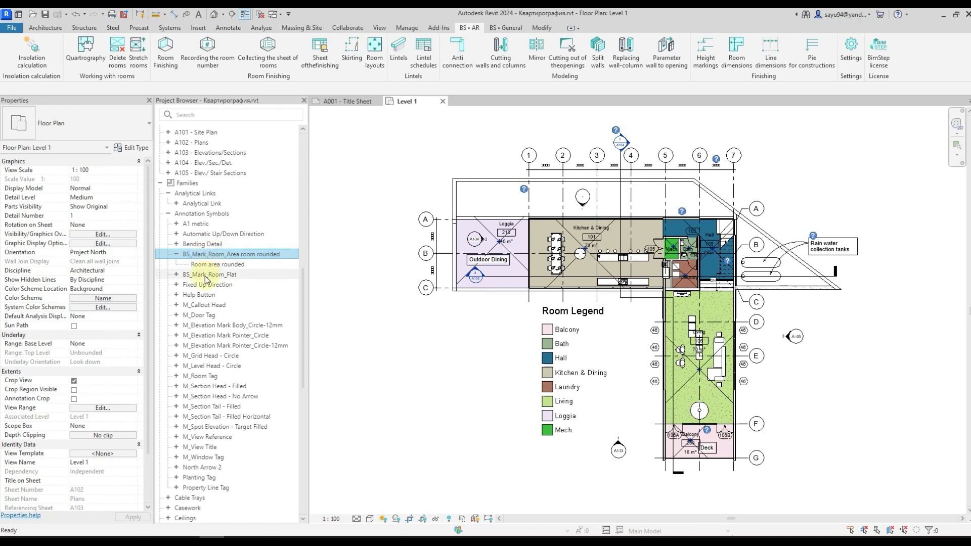
{"action": "double_click", "coordinate": [206, 275]}
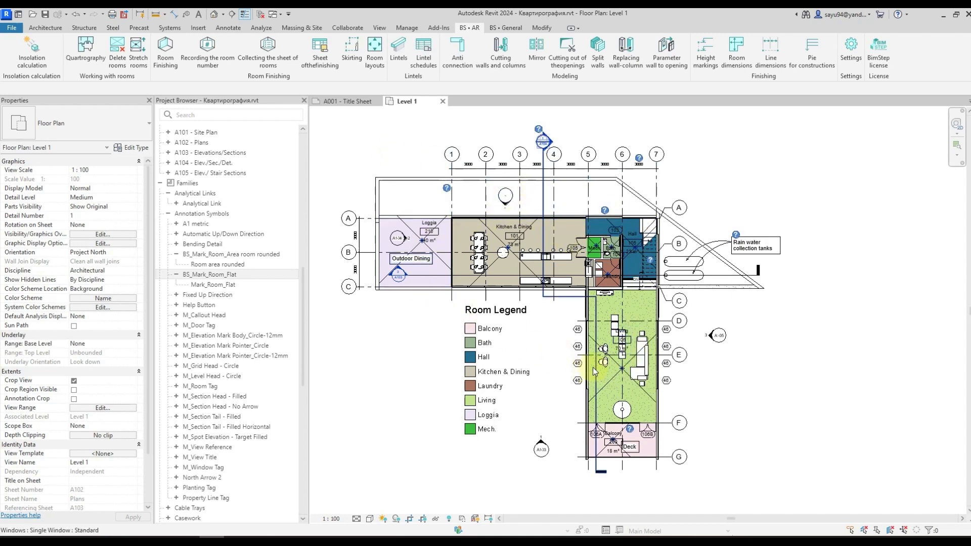
Filter a selection of the whole Level 1 plan down to its rooms and set their ADSK_Number of apartment to 100.
{"action": "left_click_drag", "start_coordinate": [742, 178], "coordinate": [380, 447]}
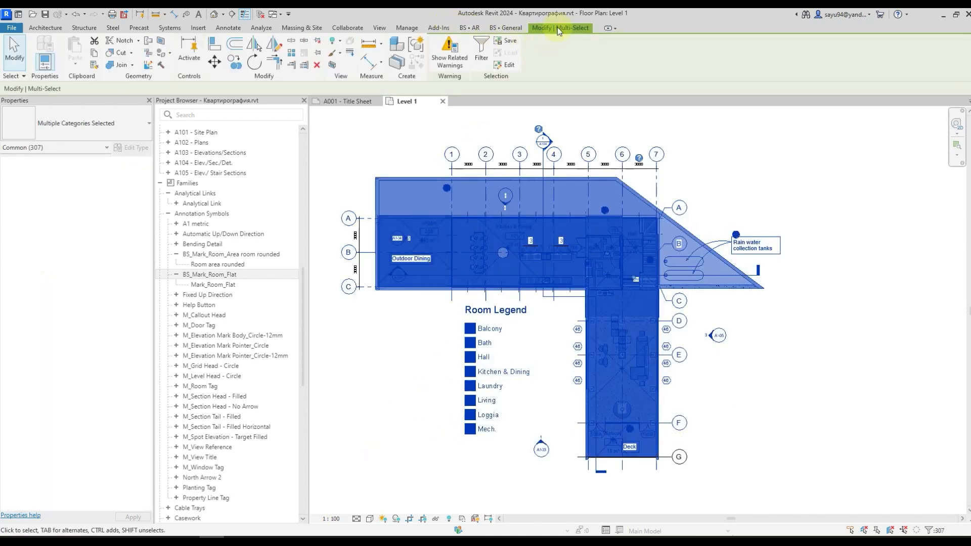
{"action": "left_click", "coordinate": [481, 49]}
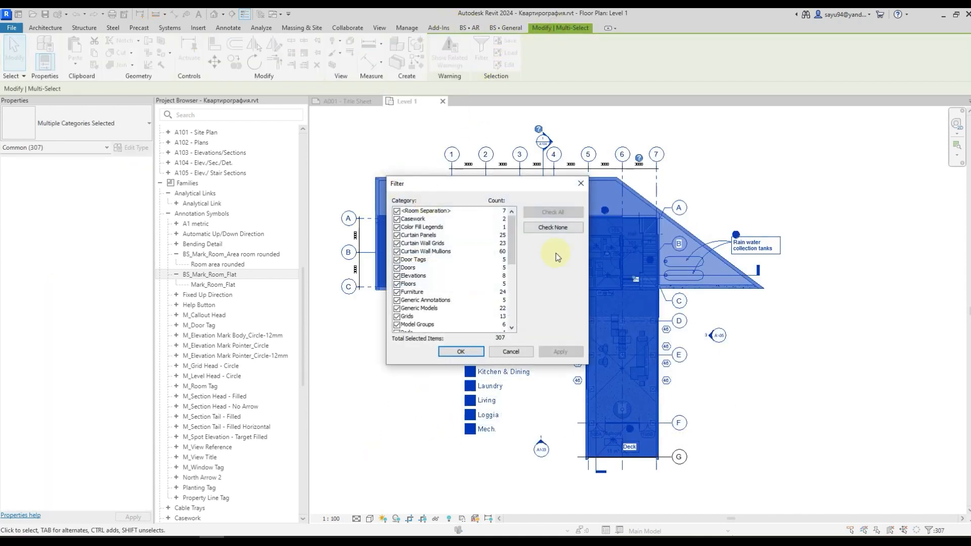
{"action": "left_click", "coordinate": [536, 227]}
{"action": "scroll", "coordinate": [399, 306], "scroll_direction": "down", "scroll_amount": 2}
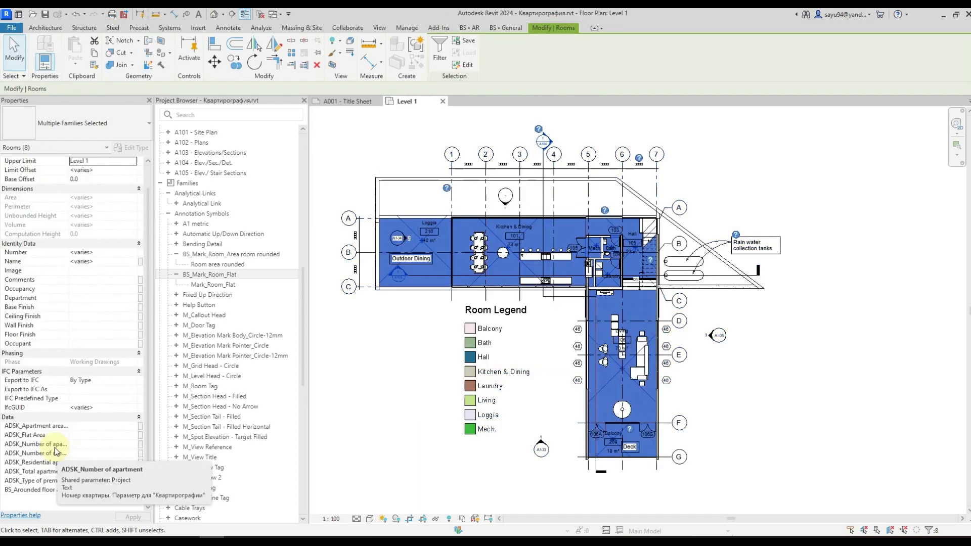
{"action": "left_click", "coordinate": [81, 445]}
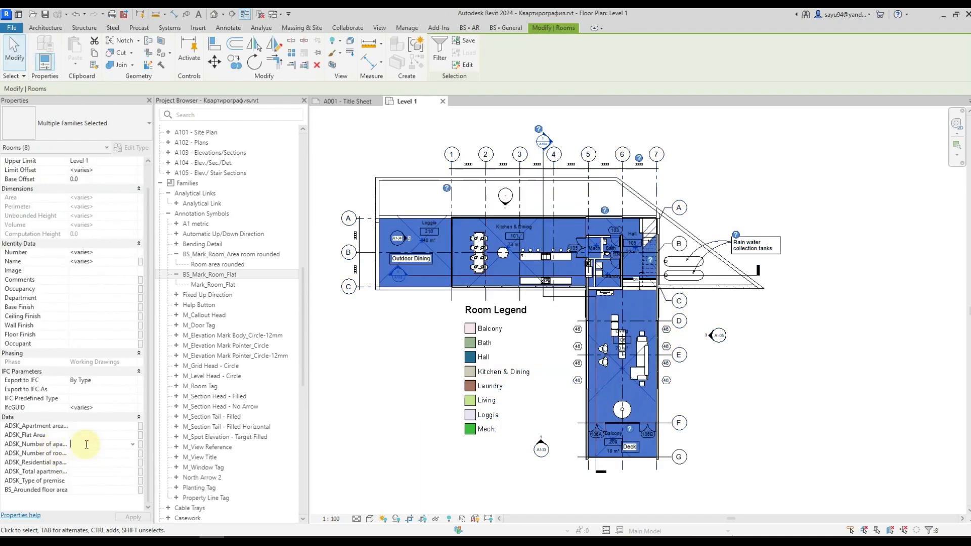
{"action": "left_click", "coordinate": [752, 362]}
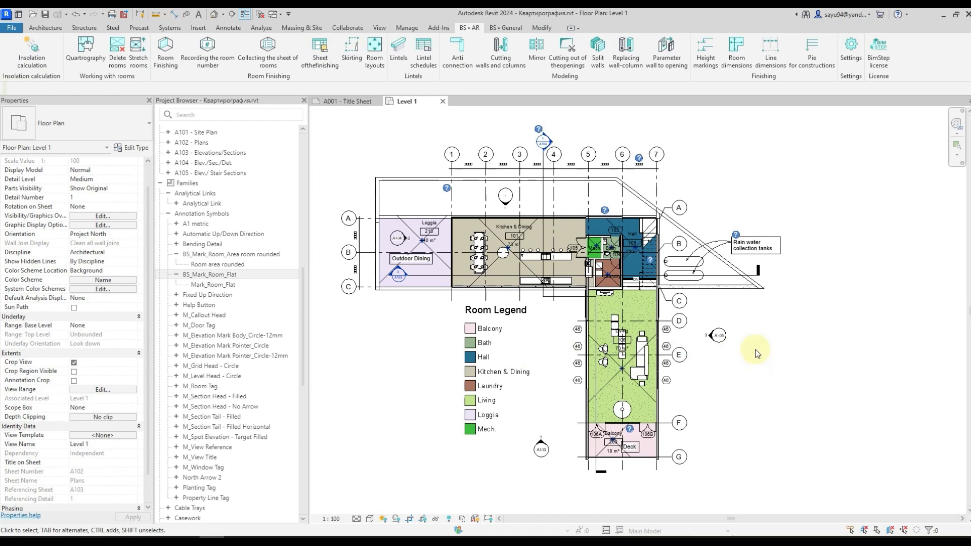
Set the Living room's ADSK_Type of premise to 1.
{"action": "scroll", "coordinate": [754, 349], "scroll_direction": "up", "scroll_amount": 2}
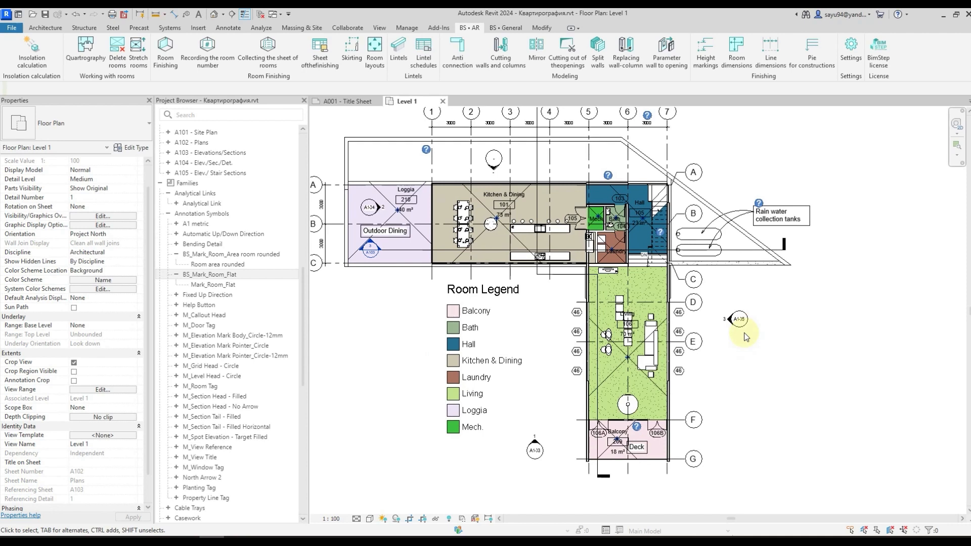
{"action": "left_click", "coordinate": [660, 349]}
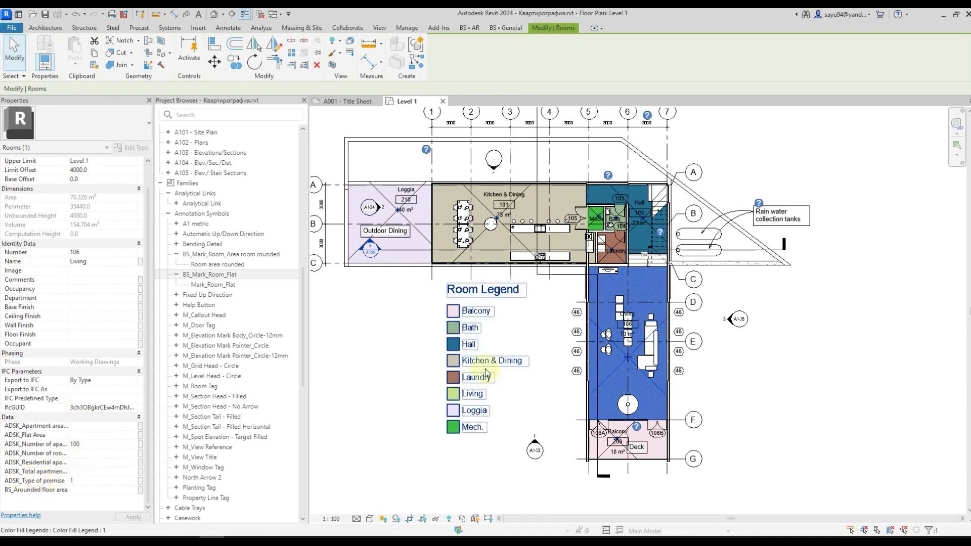
{"action": "left_click", "coordinate": [540, 390]}
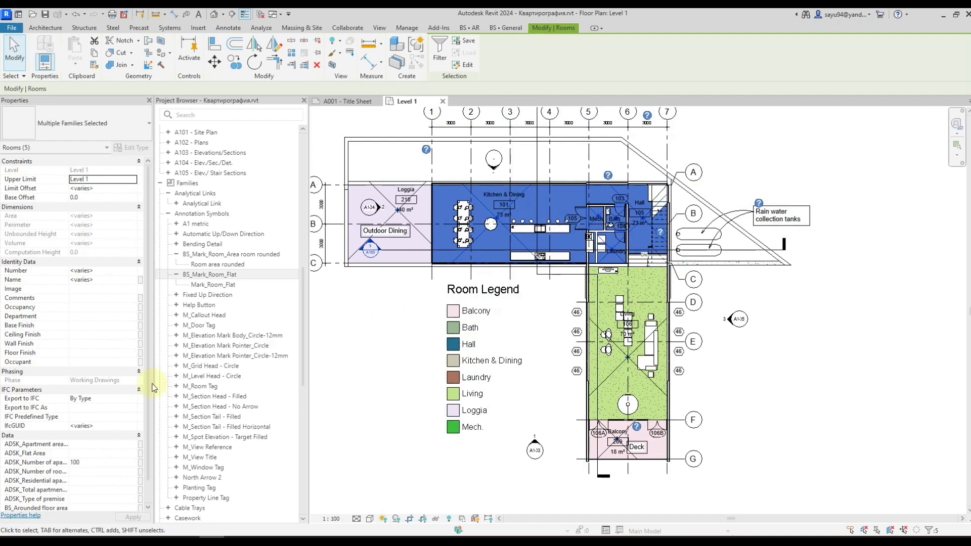
Set ADSK_Type of premise to 2 for the Kitchen & Dining, Hall, Bath, Laundry and Mech. rooms.
{"action": "scroll", "coordinate": [101, 444], "scroll_direction": "down", "scroll_amount": 1}
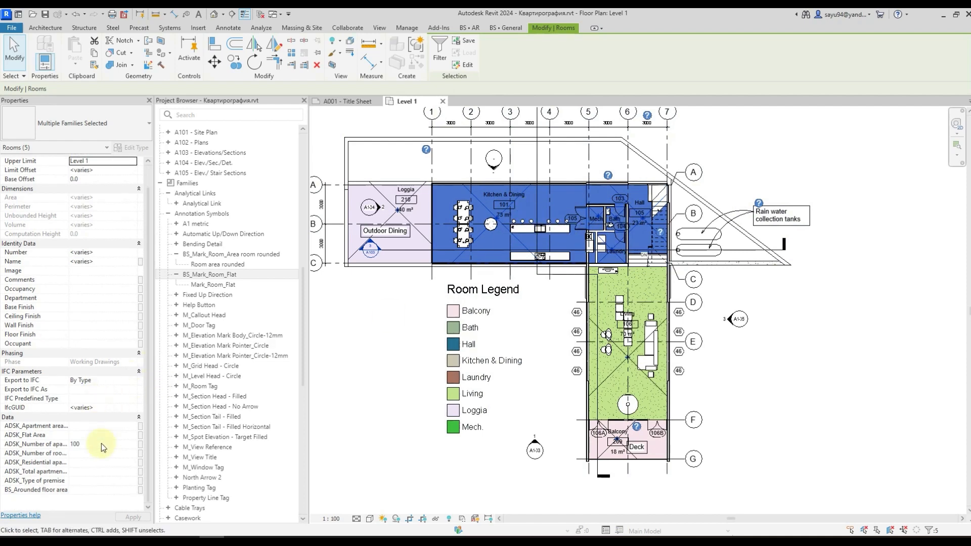
{"action": "left_click", "coordinate": [98, 480]}
{"action": "type", "text": "2"}
{"action": "key", "text": "Escape"}
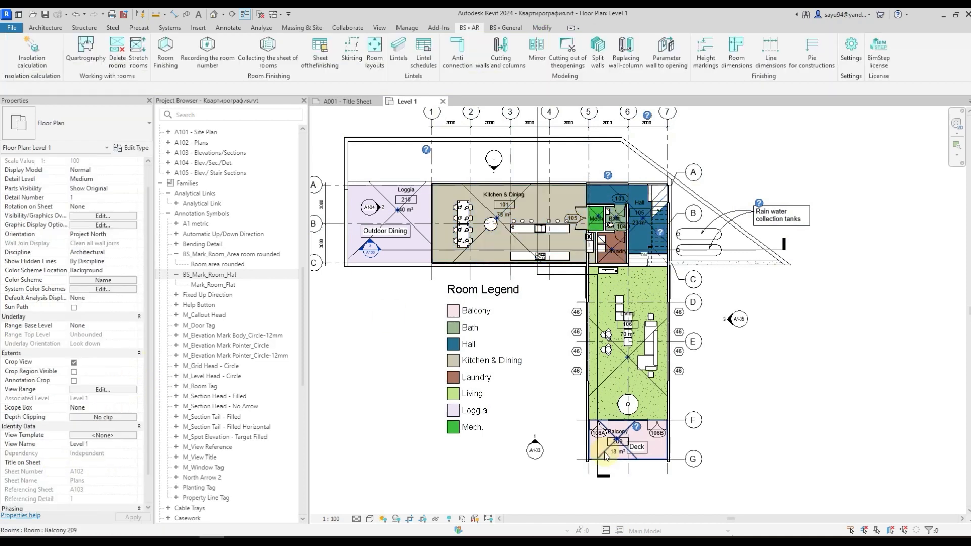
Set ADSK_Type of premise to 3 for the Balcony and to 4 for the Loggia.
{"action": "left_click", "coordinate": [607, 448]}
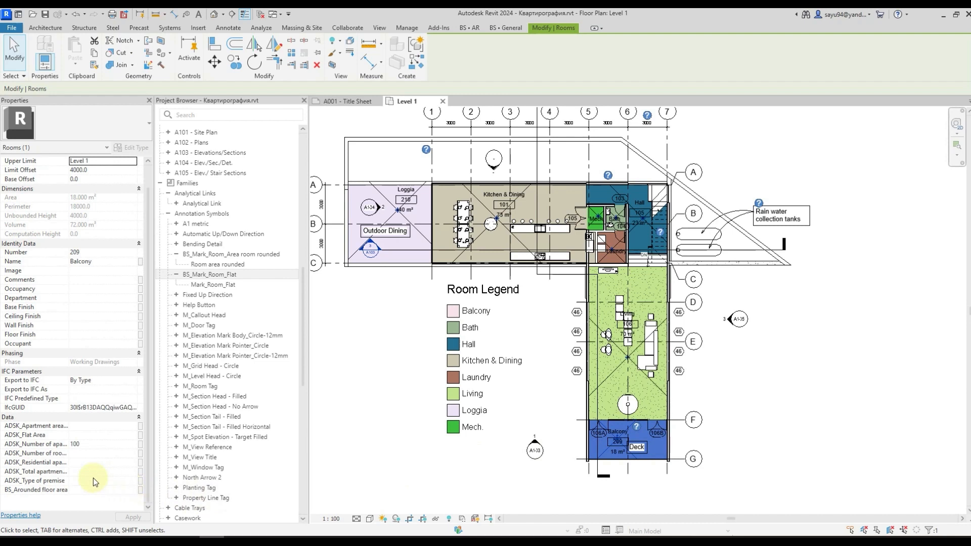
{"action": "left_click", "coordinate": [78, 482]}
{"action": "type", "text": "3"}
{"action": "left_click", "coordinate": [424, 235]}
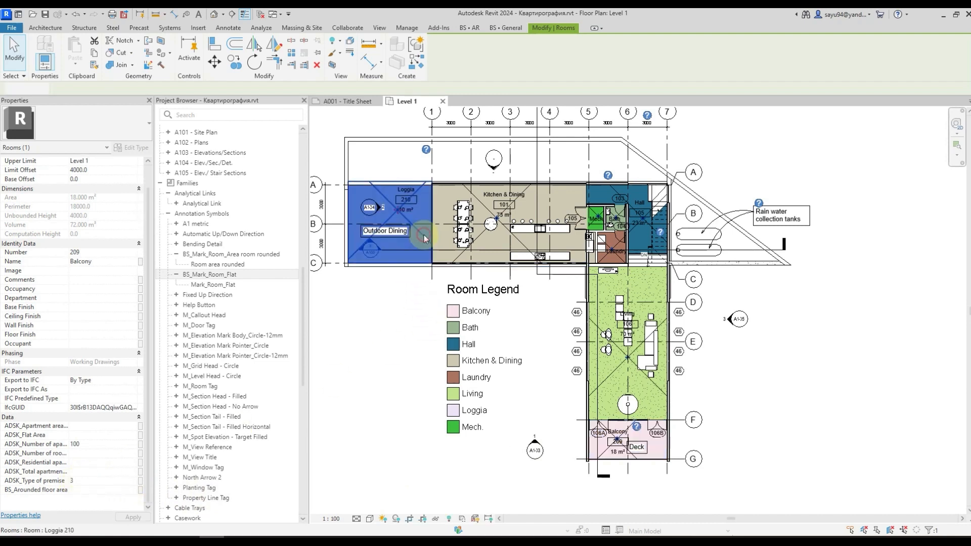
{"action": "left_click", "coordinate": [400, 348]}
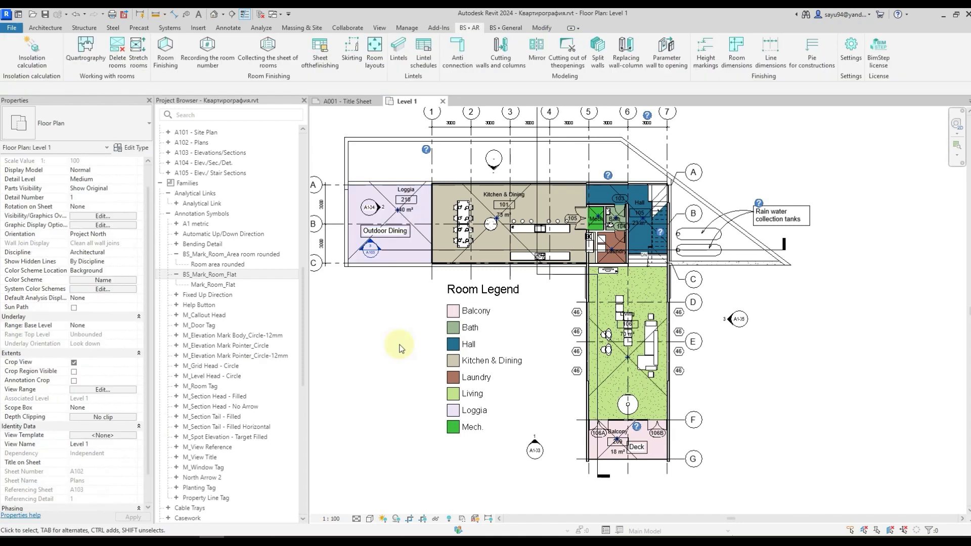
{"action": "scroll", "coordinate": [403, 348], "scroll_direction": "down", "scroll_amount": 1}
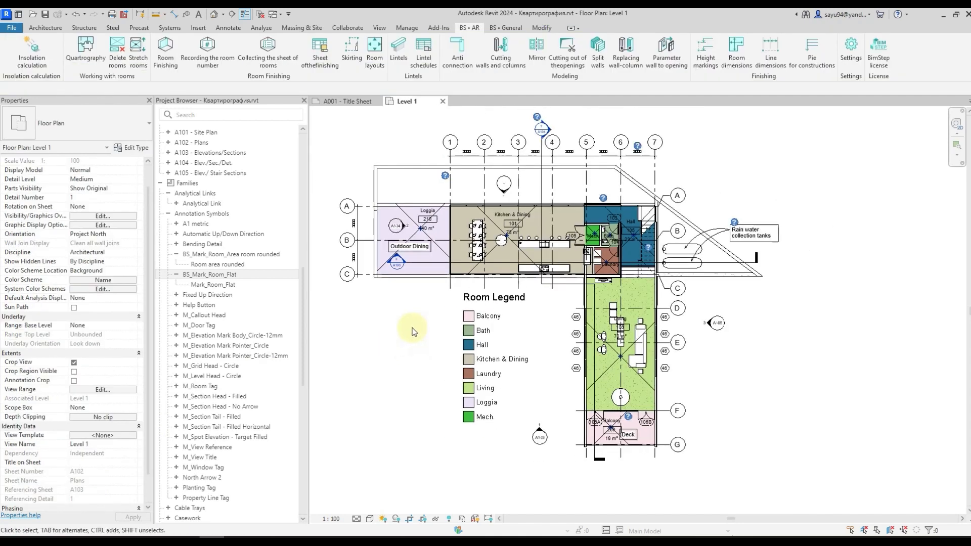
Start Quartrography and set the calculation to run by chosen level, with Level 1 as the level.
{"action": "left_click", "coordinate": [84, 57]}
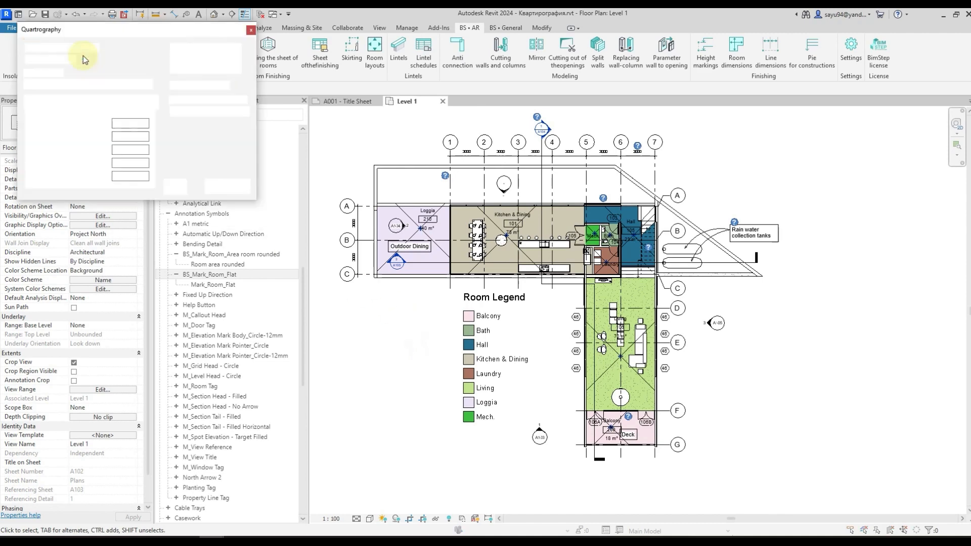
{"action": "left_click_drag", "start_coordinate": [89, 35], "coordinate": [222, 151]}
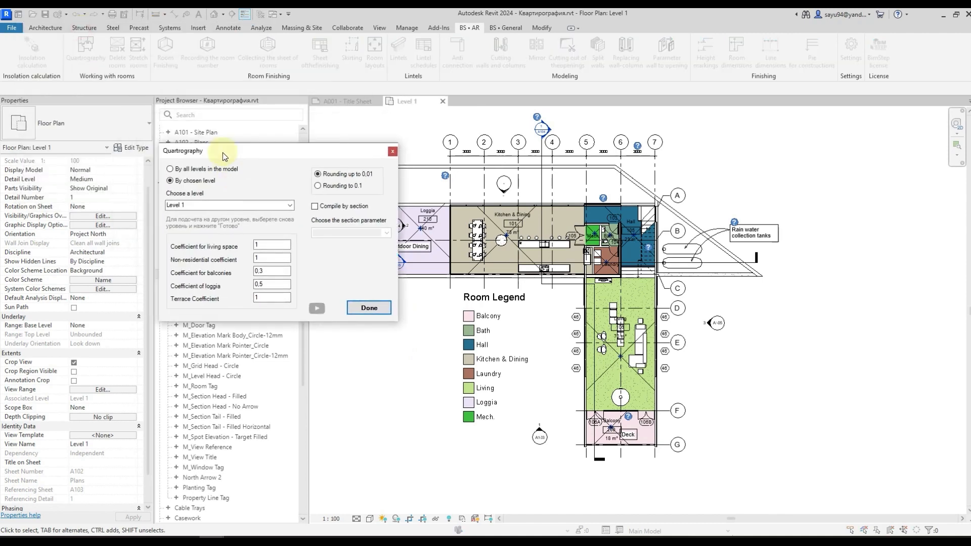
{"action": "left_click", "coordinate": [211, 170]}
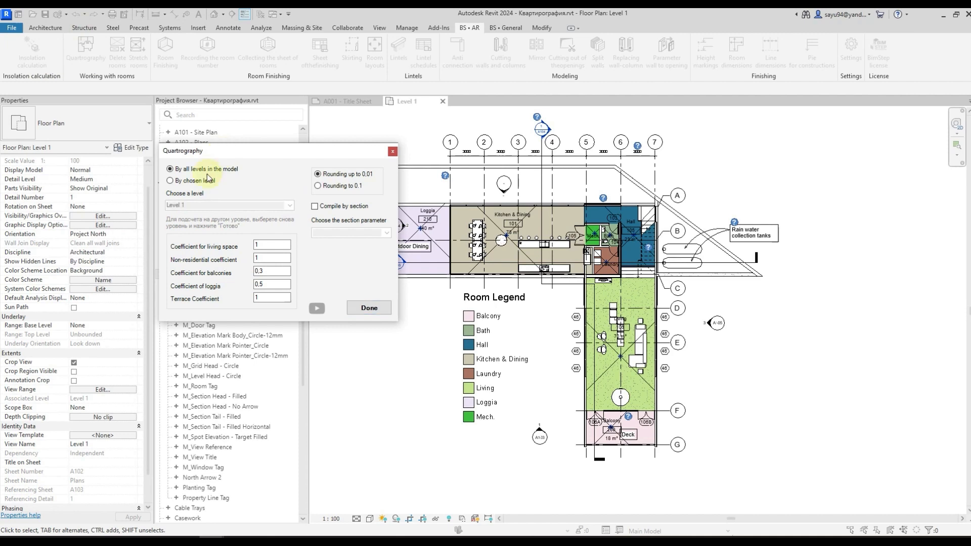
{"action": "left_click", "coordinate": [207, 181]}
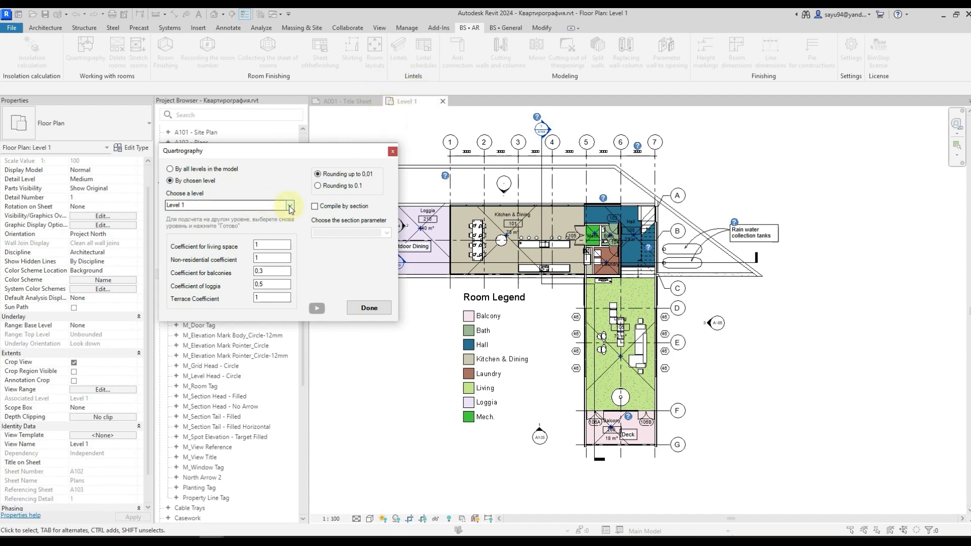
{"action": "left_click", "coordinate": [290, 207]}
{"action": "left_click", "coordinate": [283, 212]}
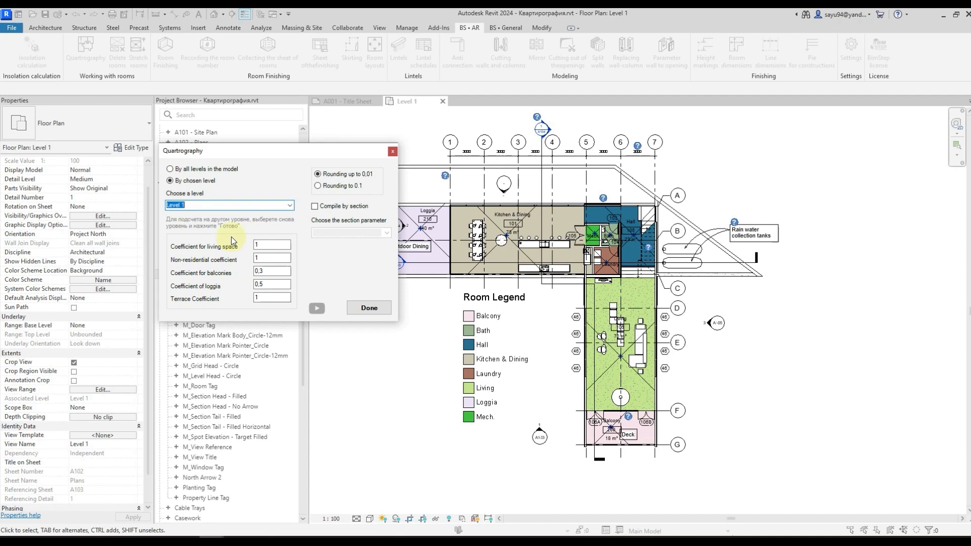
Review the Quartrography coefficients for living space, non-residential rooms, balconies, loggia and terrace.
{"action": "left_click", "coordinate": [264, 246]}
{"action": "double_click", "coordinate": [262, 246]}
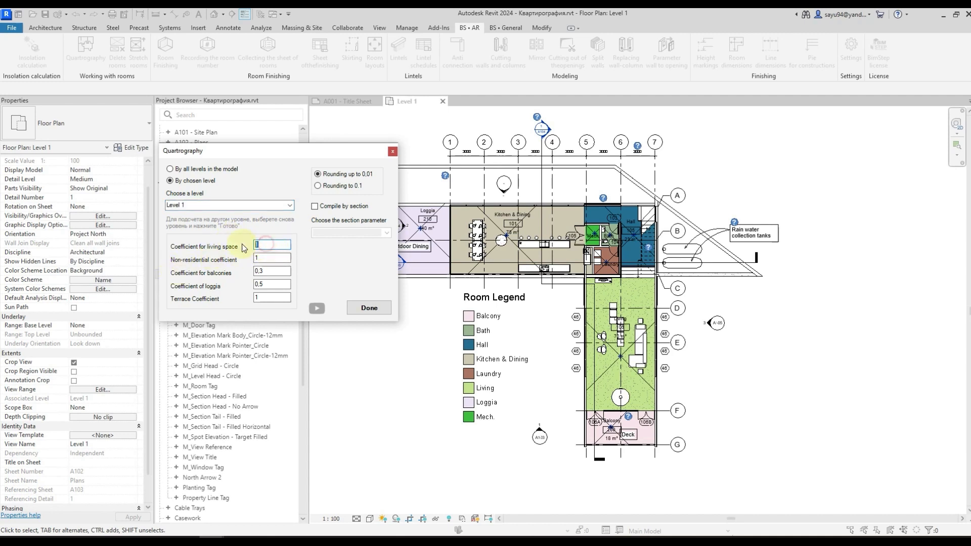
{"action": "double_click", "coordinate": [266, 258]}
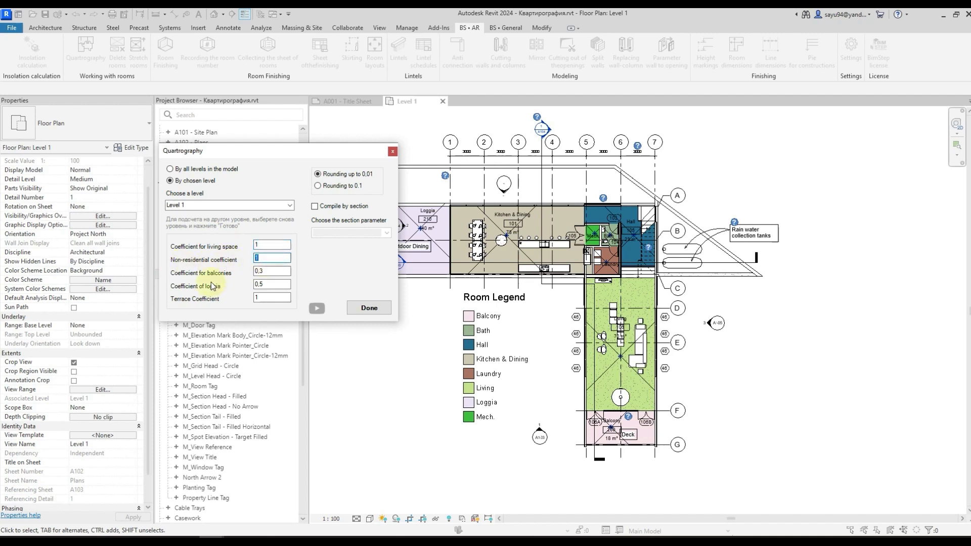
{"action": "double_click", "coordinate": [258, 271]}
{"action": "double_click", "coordinate": [259, 284]}
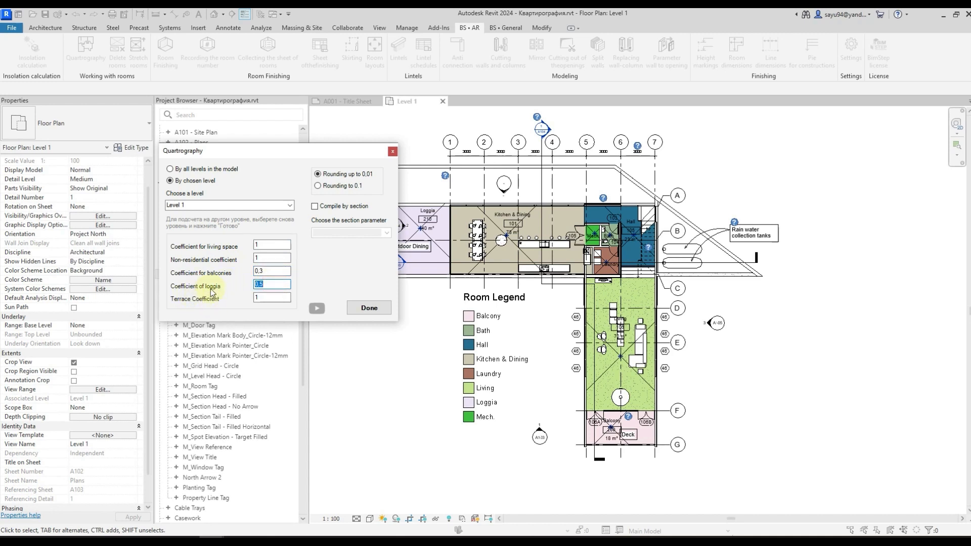
{"action": "left_click", "coordinate": [273, 297]}
{"action": "double_click", "coordinate": [272, 297]}
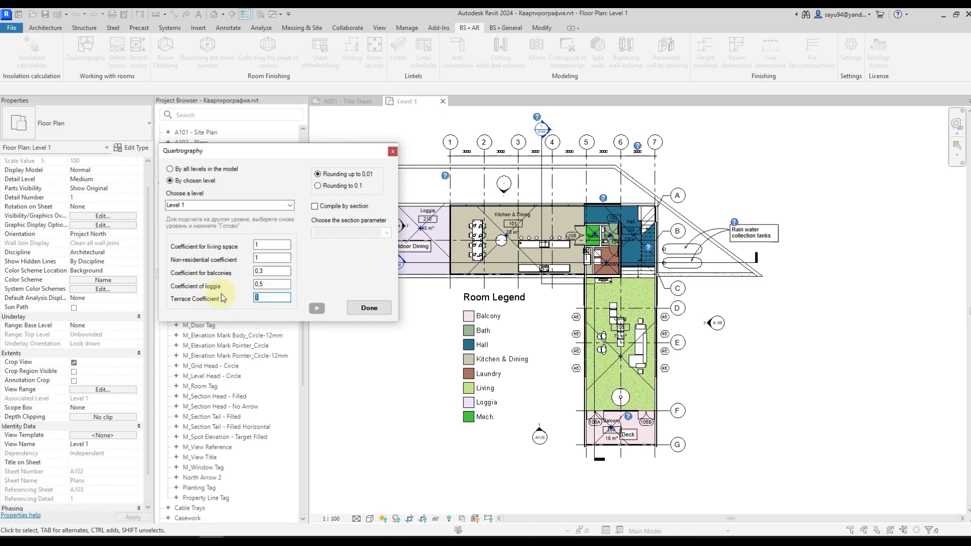
Choose rounding up to 0.01 and run the apartment area calculation.
{"action": "left_click", "coordinate": [343, 178]}
{"action": "left_click", "coordinate": [342, 174]}
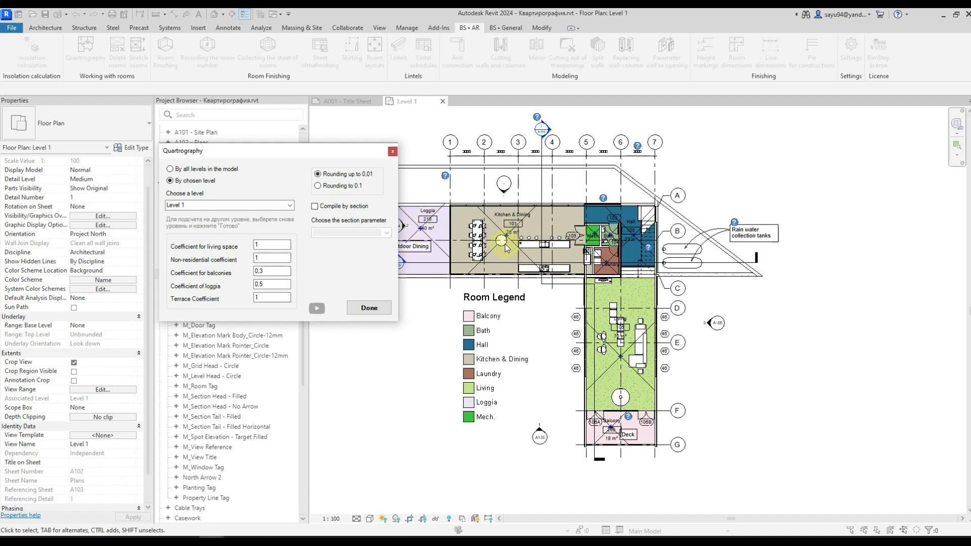
{"action": "left_click", "coordinate": [371, 308]}
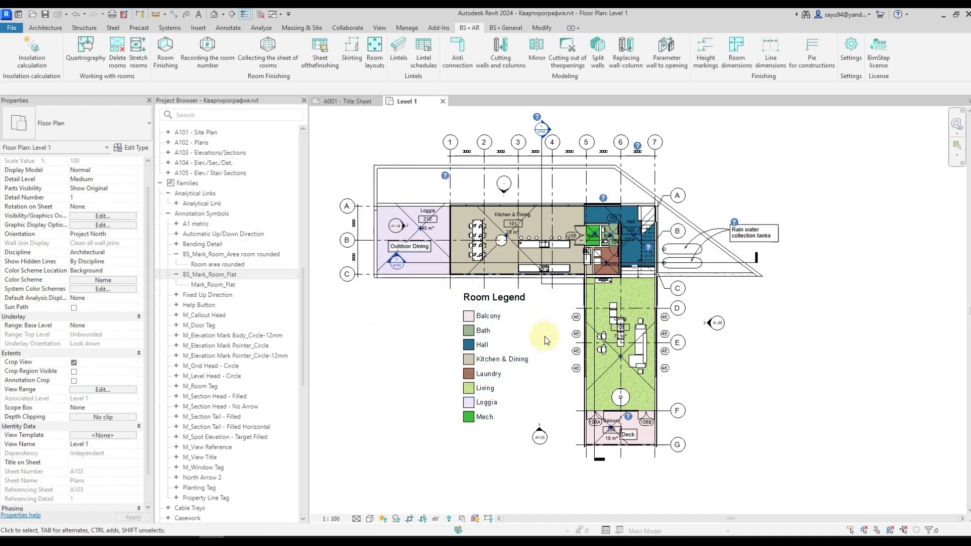
Place a Room area rounded tag from BS_Mark_Room_Area room rounded in the Loggia, below the Outdoor Dining label.
{"action": "middle_click_drag", "start_coordinate": [541, 338], "coordinate": [516, 313]}
{"action": "left_click", "coordinate": [230, 264]}
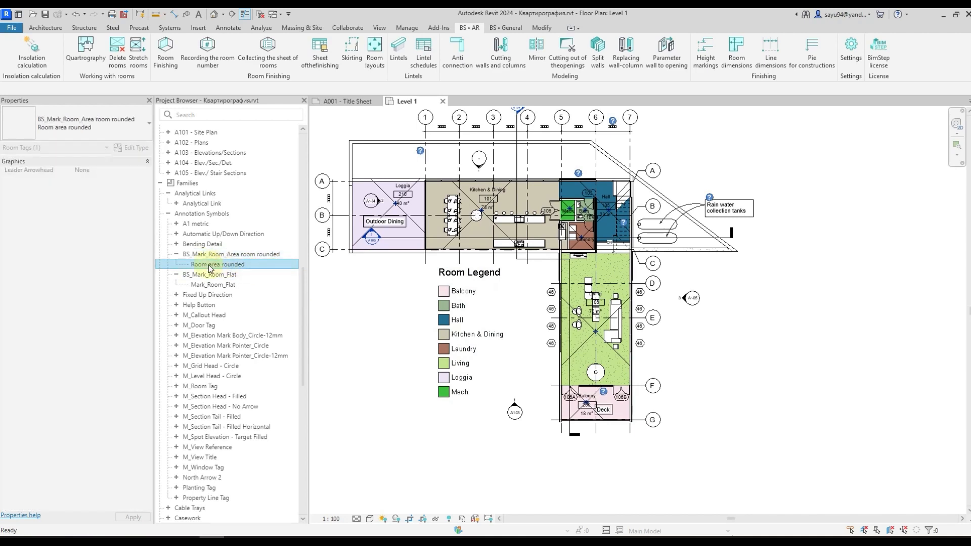
{"action": "left_click_drag", "start_coordinate": [225, 268], "coordinate": [399, 247]}
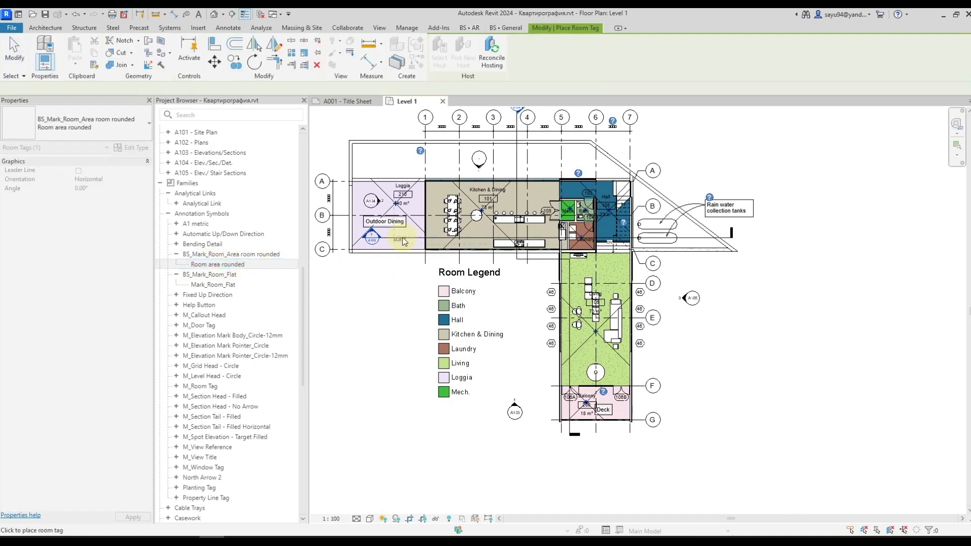
{"action": "scroll", "coordinate": [409, 235], "scroll_direction": "up", "scroll_amount": 4}
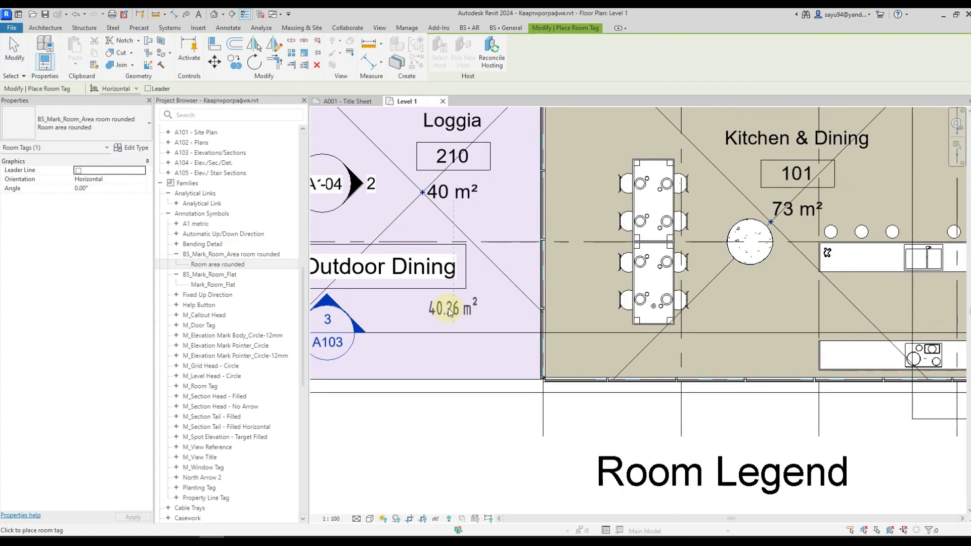
{"action": "left_click", "coordinate": [449, 316]}
{"action": "key", "text": "Escape"}
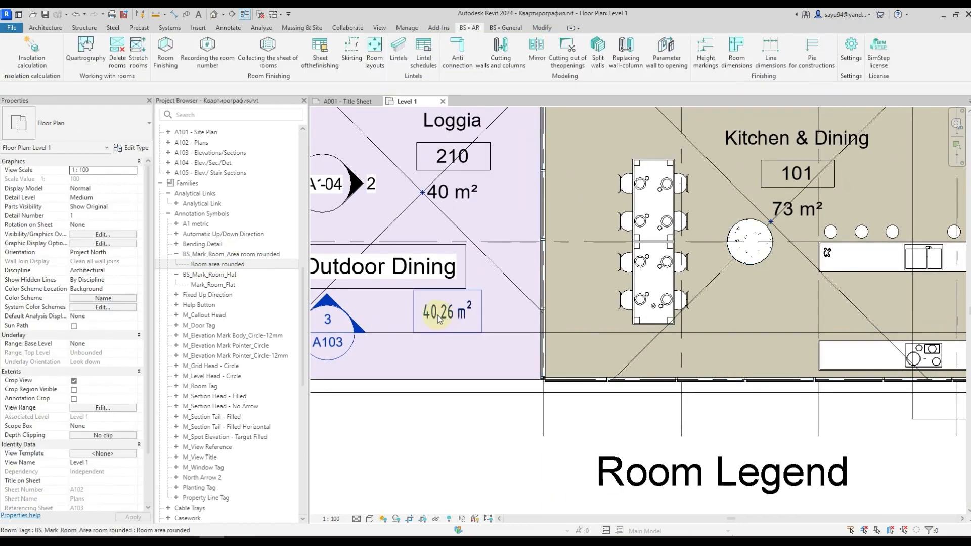
{"action": "left_click", "coordinate": [501, 276]}
{"action": "key", "text": "Escape"}
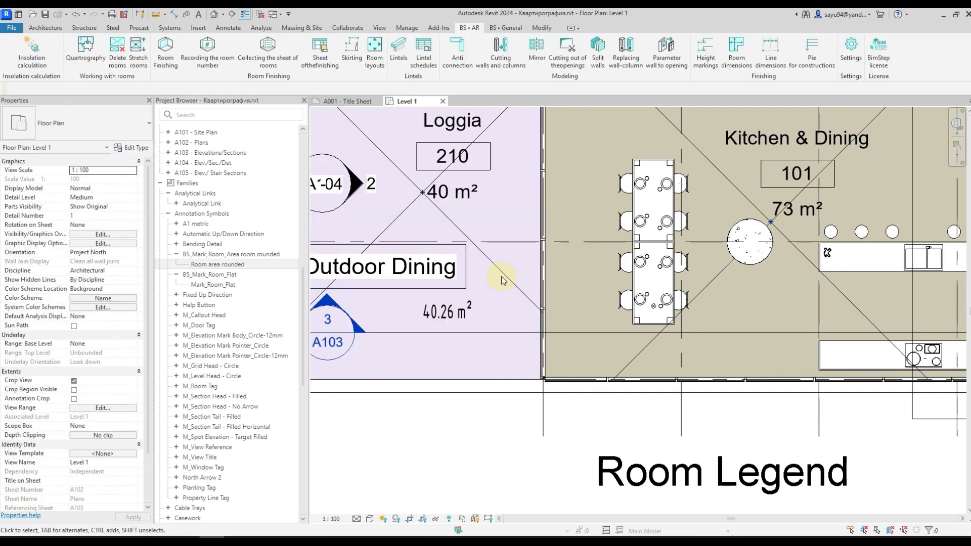
Compare the Loggia's Area and BS_Arounded floor area parameters with its rounded area tag.
{"action": "left_click", "coordinate": [502, 275]}
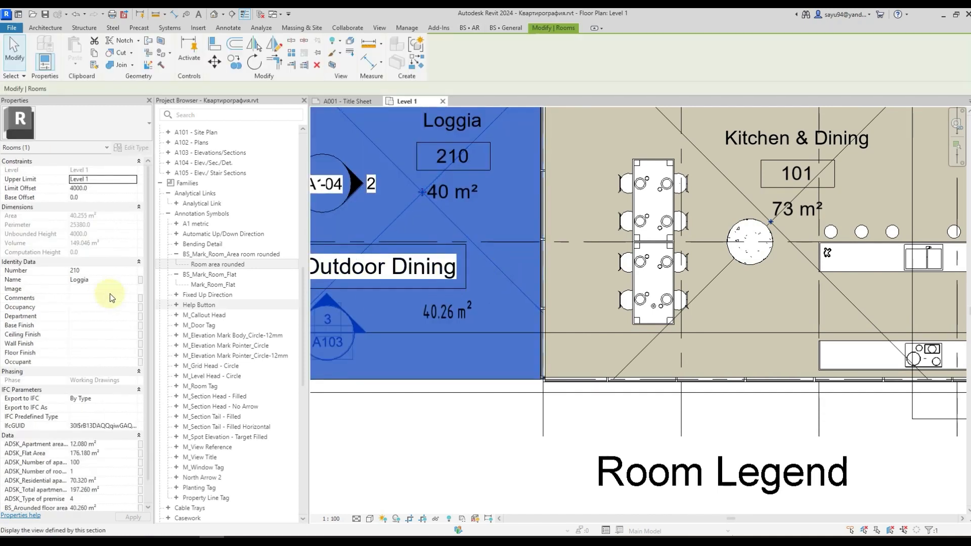
{"action": "scroll", "coordinate": [108, 294], "scroll_direction": "down", "scroll_amount": 2}
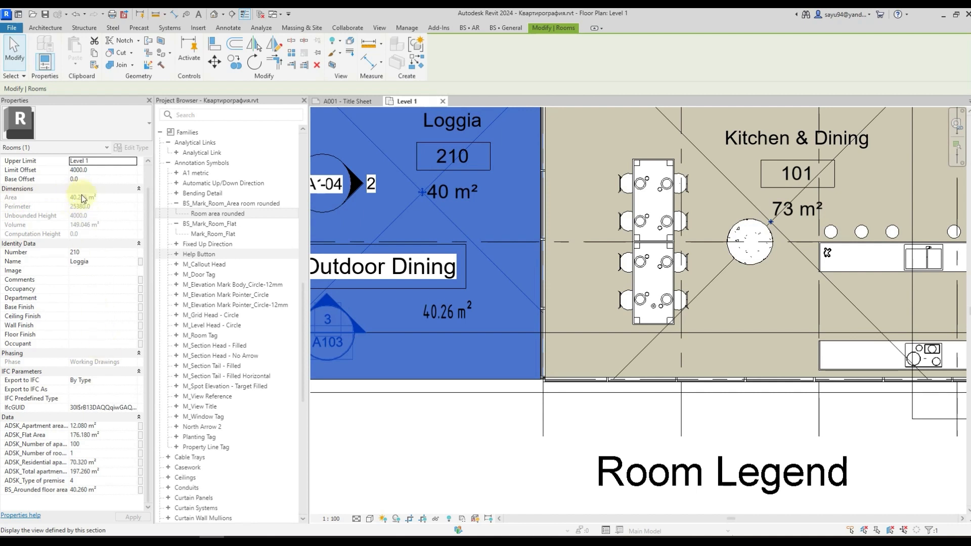
{"action": "left_click", "coordinate": [105, 490]}
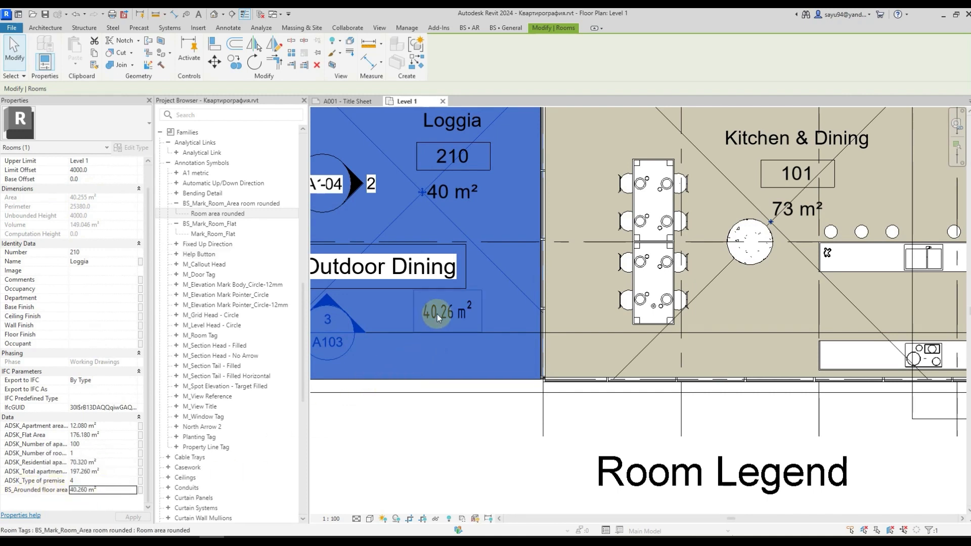
{"action": "key", "text": "Escape"}
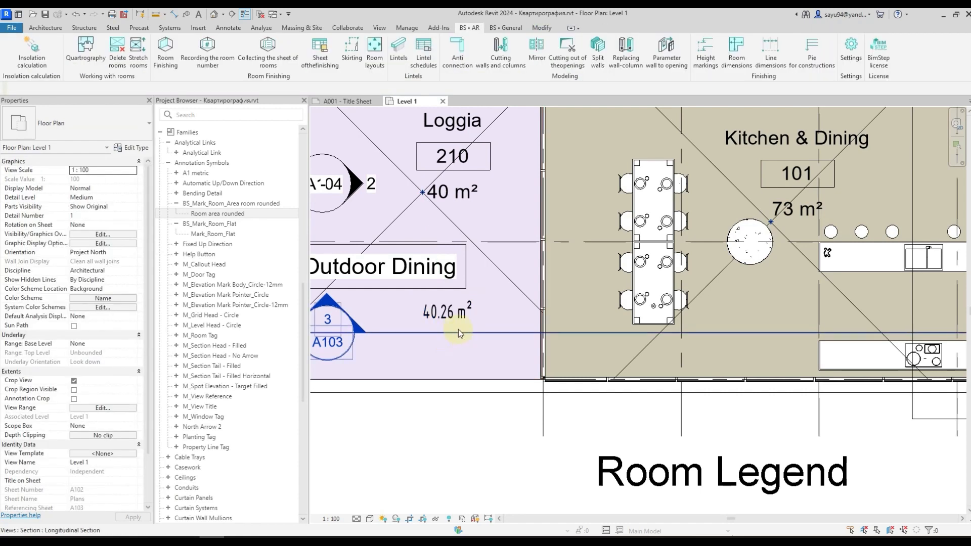
{"action": "left_click", "coordinate": [518, 287]}
{"action": "scroll", "coordinate": [117, 354], "scroll_direction": "down", "scroll_amount": 1}
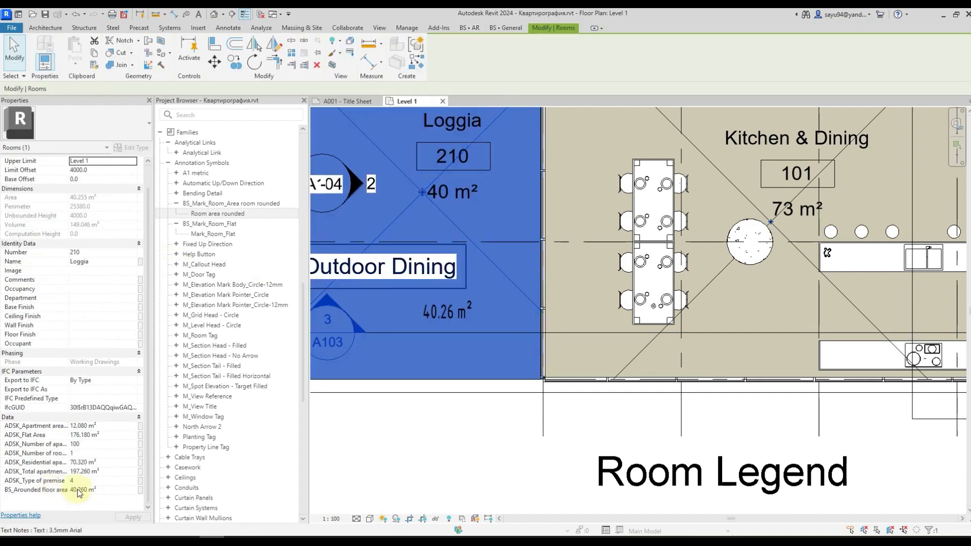
{"action": "left_click", "coordinate": [493, 353]}
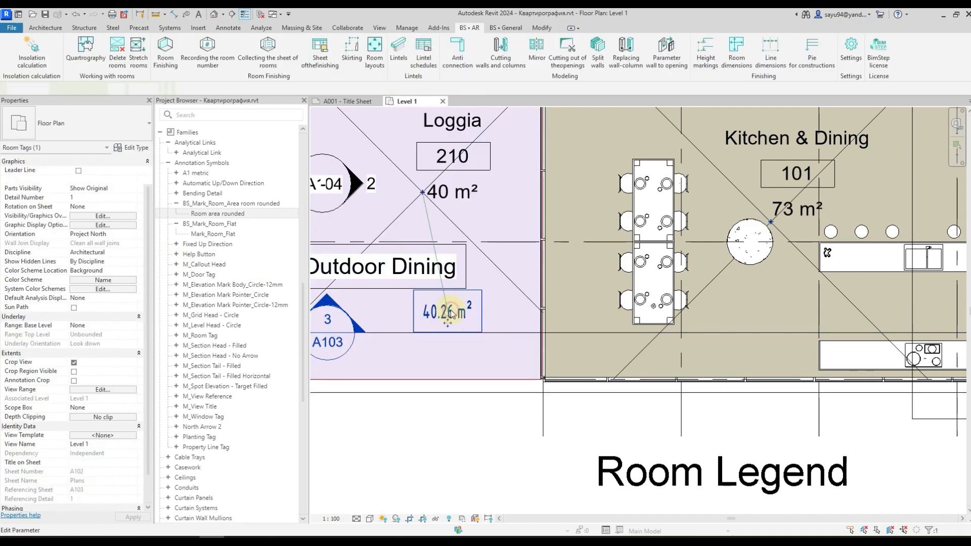
{"action": "left_click", "coordinate": [429, 306]}
{"action": "key", "text": "Escape"}
Place a Mark_Room_Flat tag from BS_Mark_Room_Flat in the upper part of the Living room.
{"action": "scroll", "coordinate": [431, 302], "scroll_direction": "down", "scroll_amount": 2}
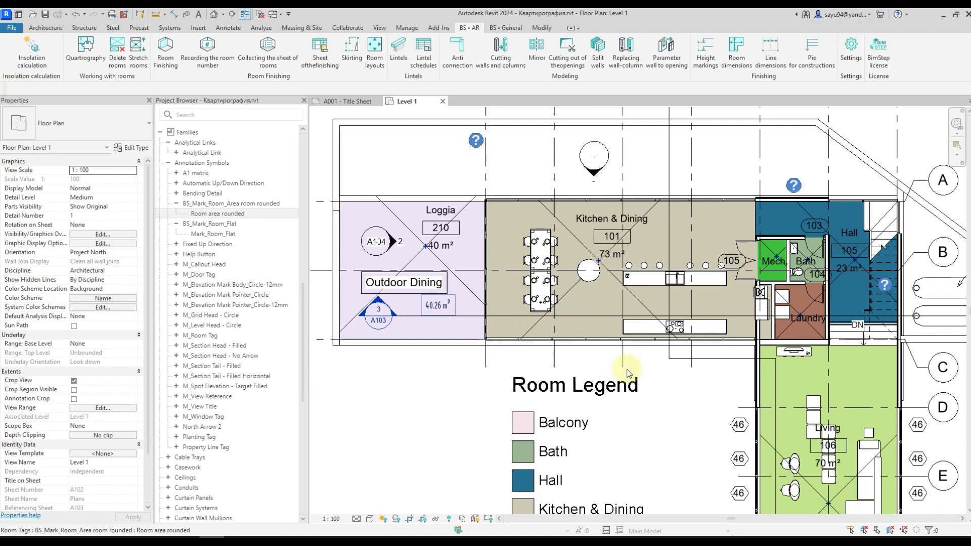
{"action": "middle_click_drag", "start_coordinate": [549, 332], "coordinate": [311, 192]}
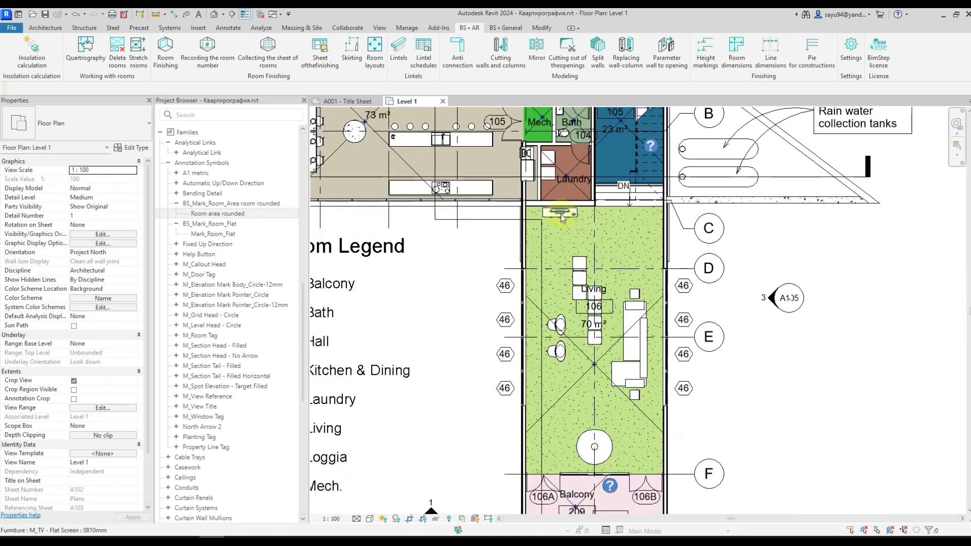
{"action": "left_click", "coordinate": [210, 233]}
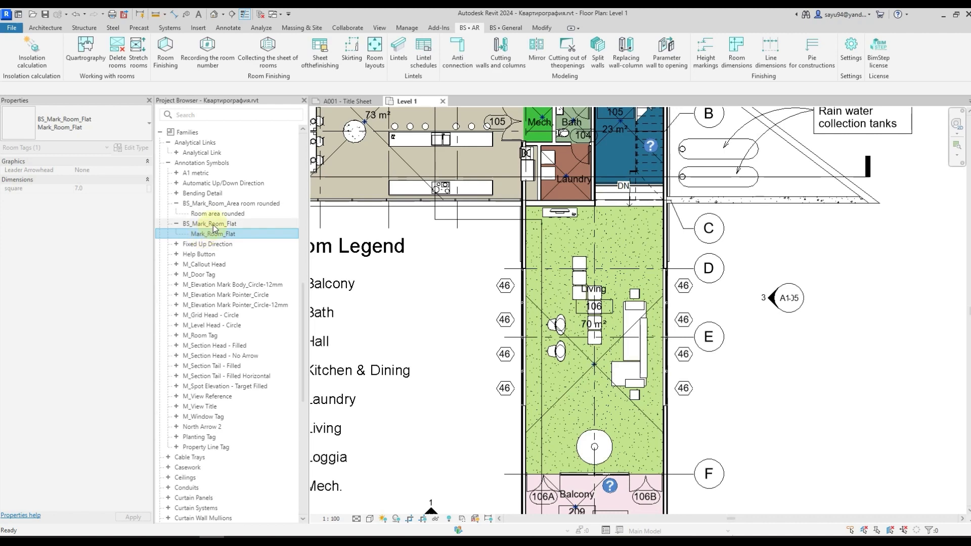
{"action": "left_click_drag", "start_coordinate": [214, 238], "coordinate": [623, 260]}
{"action": "left_click", "coordinate": [627, 243]}
{"action": "scroll", "coordinate": [627, 244], "scroll_direction": "up", "scroll_amount": 3}
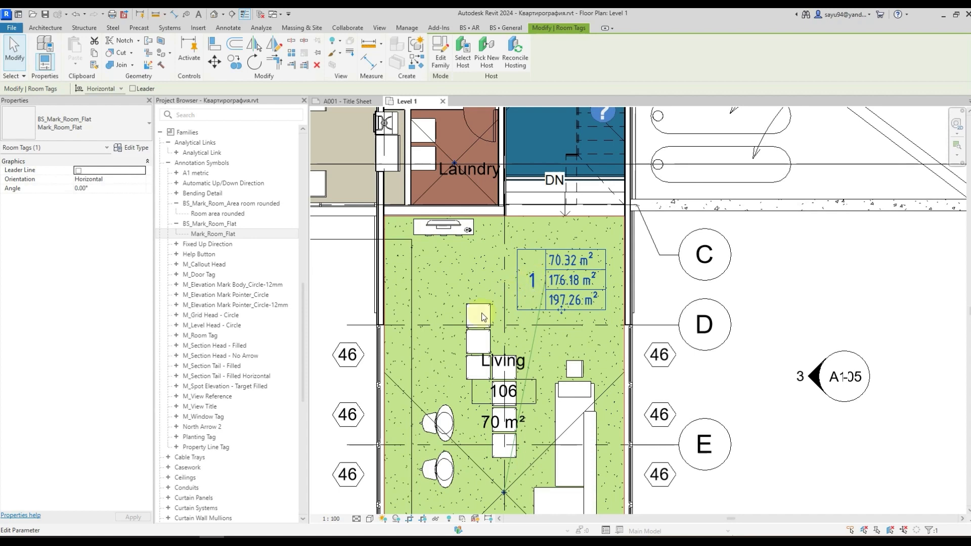
Compare the Living room's Area and ADSK residential apartment area parameters with the first area value in its flat tag.
{"action": "left_click", "coordinate": [503, 297]}
{"action": "left_click", "coordinate": [412, 401]}
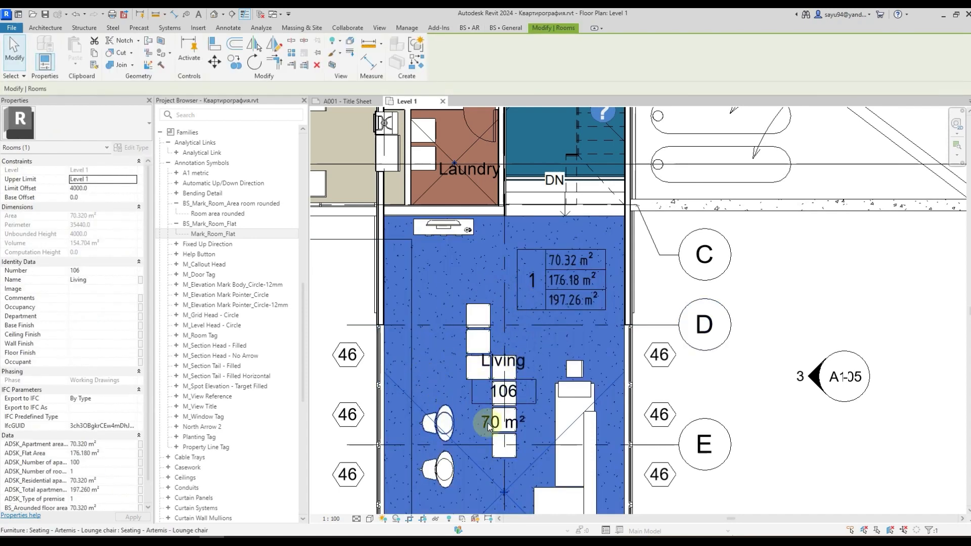
{"action": "left_click", "coordinate": [545, 289]}
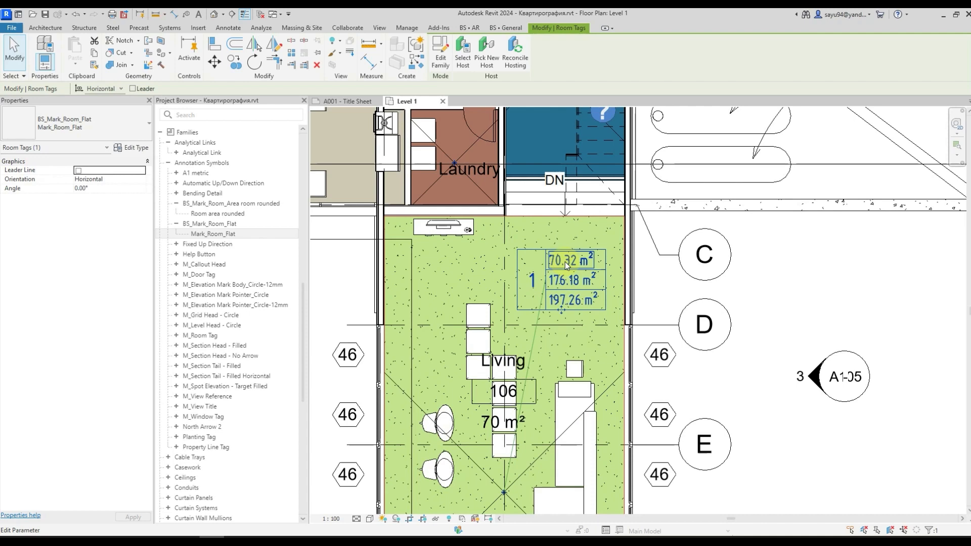
{"action": "left_click", "coordinate": [408, 400]}
{"action": "middle_click_drag", "start_coordinate": [471, 373], "coordinate": [469, 272]}
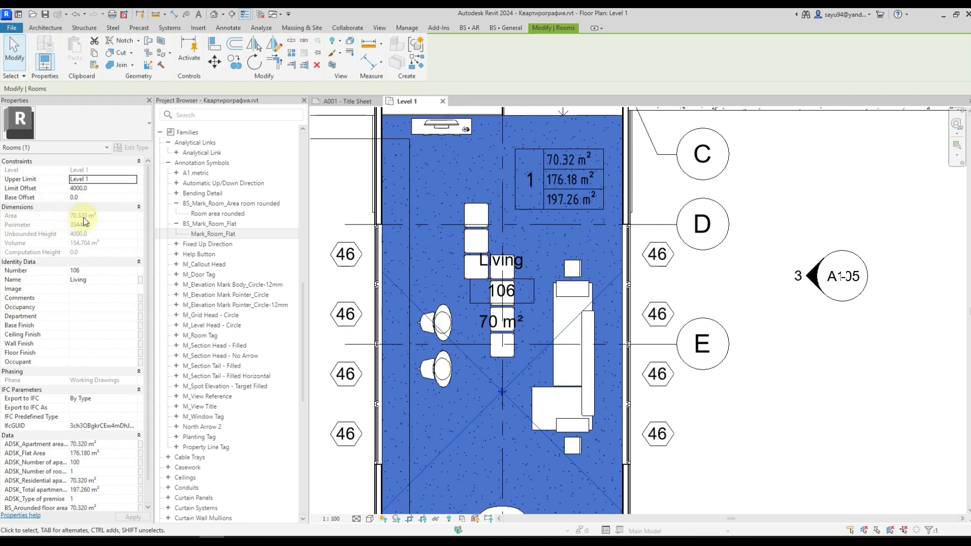
{"action": "scroll", "coordinate": [86, 303], "scroll_direction": "down", "scroll_amount": 1}
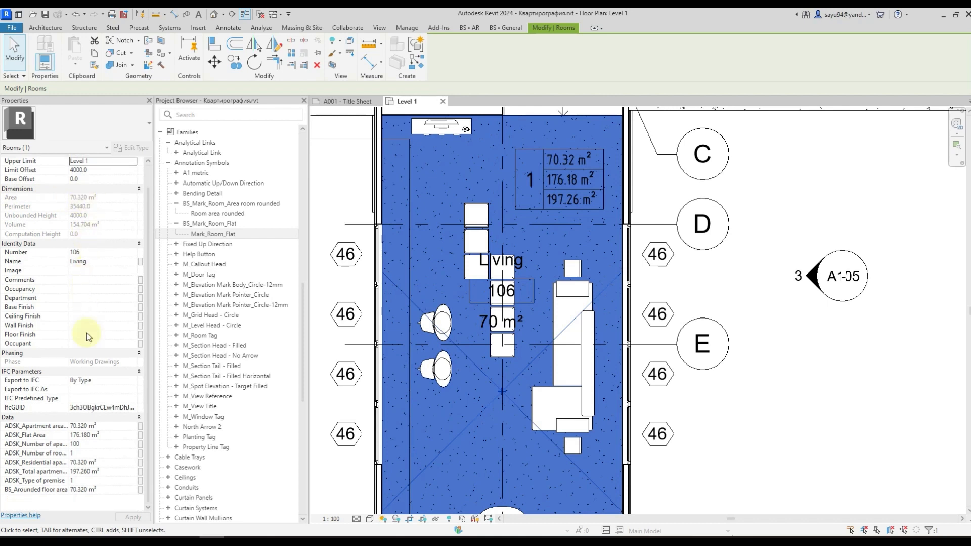
{"action": "left_click", "coordinate": [105, 463]}
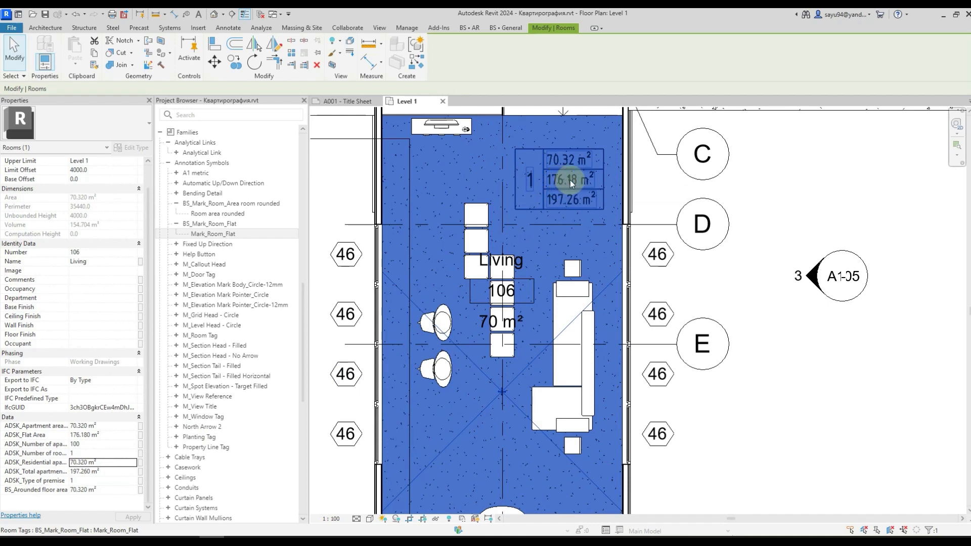
Examine the second and third area values of the Living room's flat tag against the rooms across the Level 1 plan.
{"action": "middle_click_drag", "start_coordinate": [559, 195], "coordinate": [595, 325]}
{"action": "scroll", "coordinate": [563, 277], "scroll_direction": "down", "scroll_amount": 2}
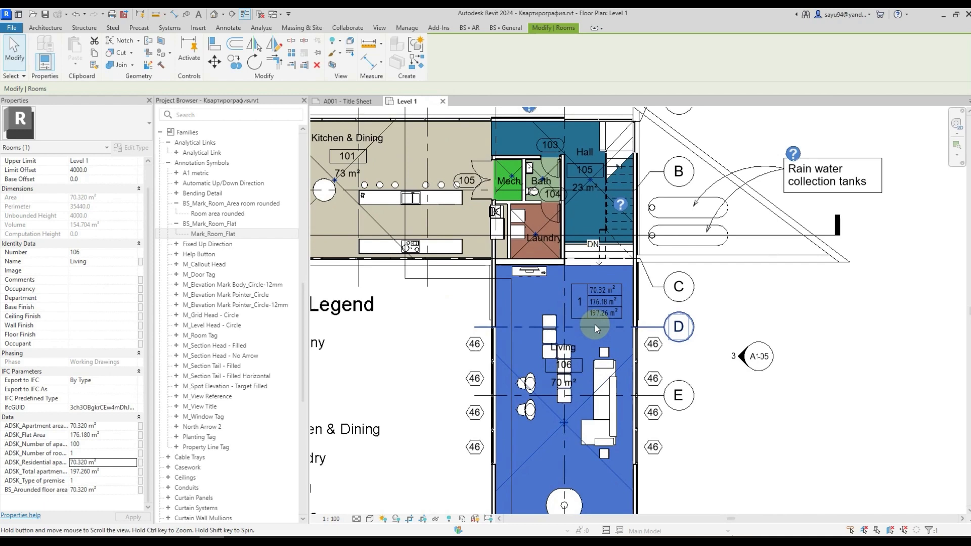
{"action": "scroll", "coordinate": [595, 325], "scroll_direction": "down", "scroll_amount": 2}
{"action": "scroll", "coordinate": [605, 221], "scroll_direction": "down", "scroll_amount": 1}
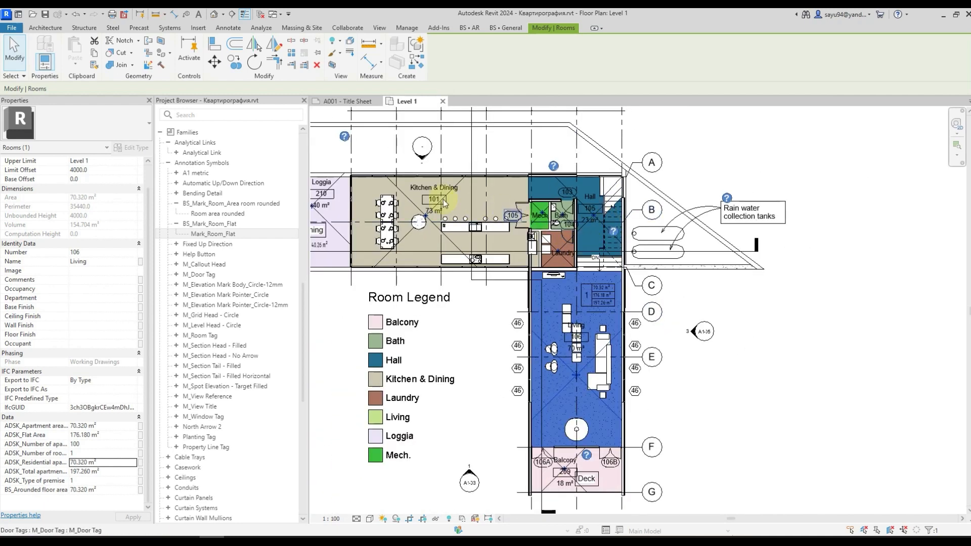
{"action": "left_click", "coordinate": [691, 166]}
{"action": "scroll", "coordinate": [596, 301], "scroll_direction": "up", "scroll_amount": 5}
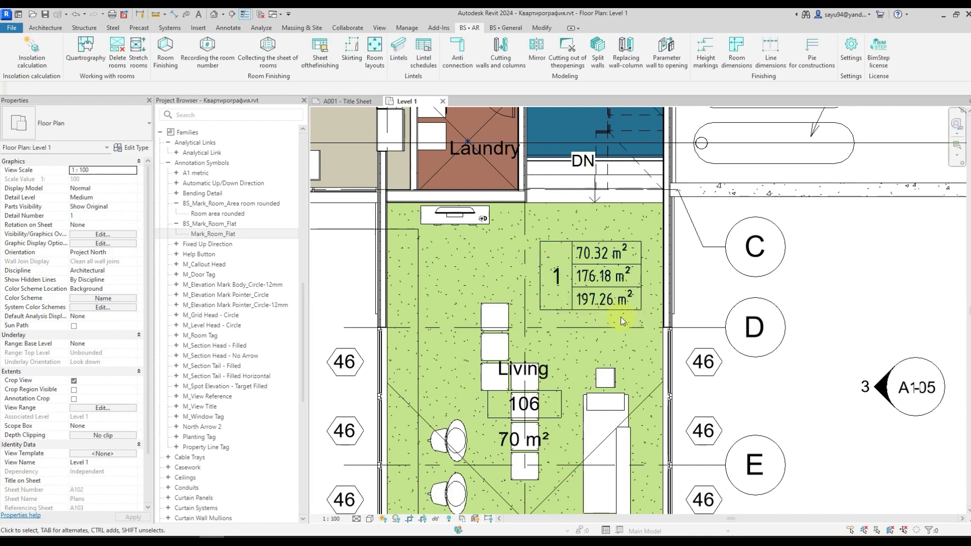
Compare the Balcony's Area, BS_Arounded floor area and ADSK apartment area parameters.
{"action": "scroll", "coordinate": [606, 304], "scroll_direction": "down", "scroll_amount": 3}
{"action": "scroll", "coordinate": [499, 303], "scroll_direction": "up", "scroll_amount": 3}
{"action": "left_click", "coordinate": [498, 303]}
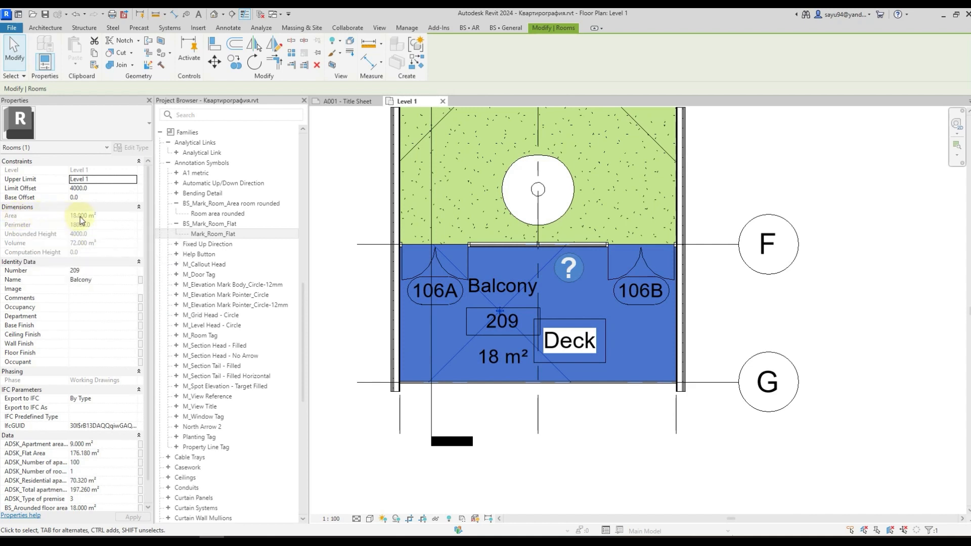
{"action": "scroll", "coordinate": [83, 247], "scroll_direction": "down", "scroll_amount": 1}
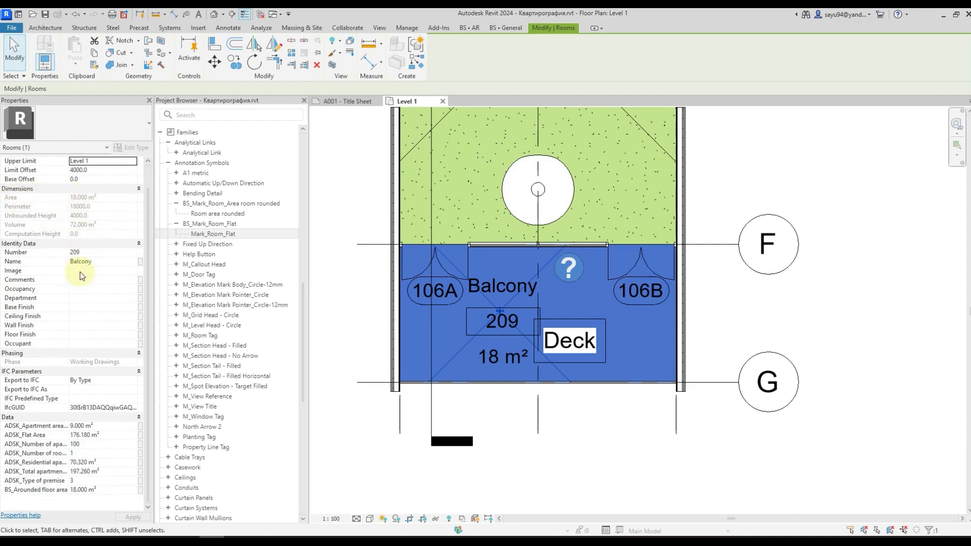
{"action": "left_click", "coordinate": [108, 490]}
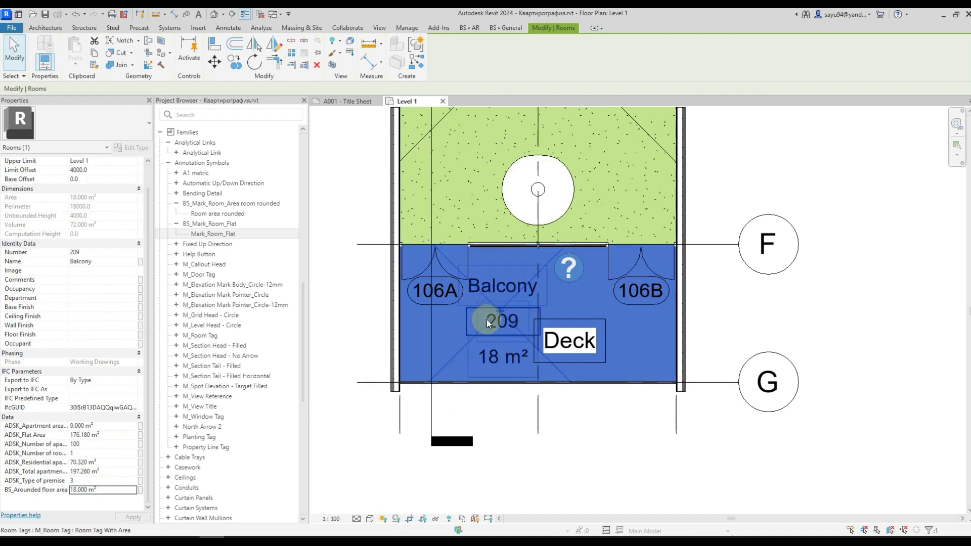
{"action": "left_click", "coordinate": [111, 423]}
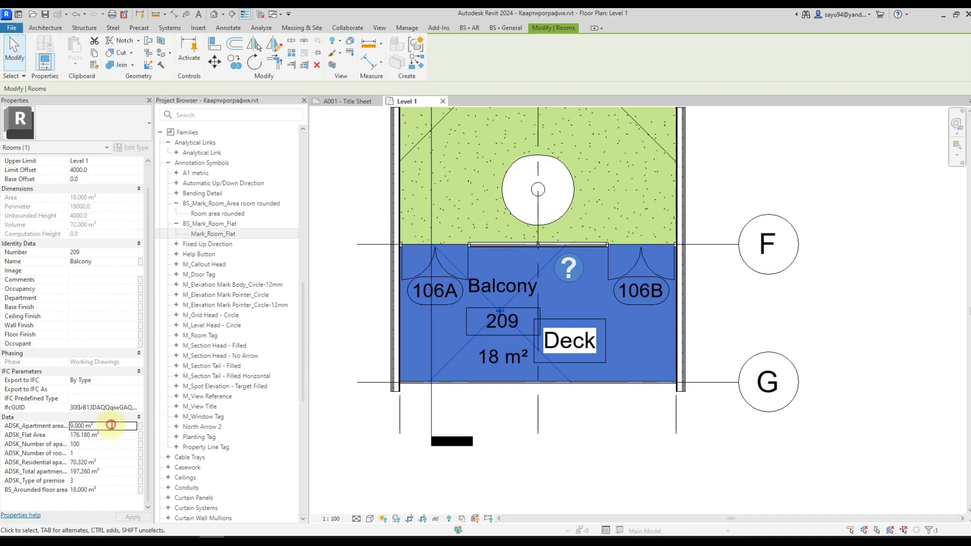
{"action": "left_click", "coordinate": [85, 426]}
{"action": "left_click_drag", "start_coordinate": [84, 426], "coordinate": [66, 426]}
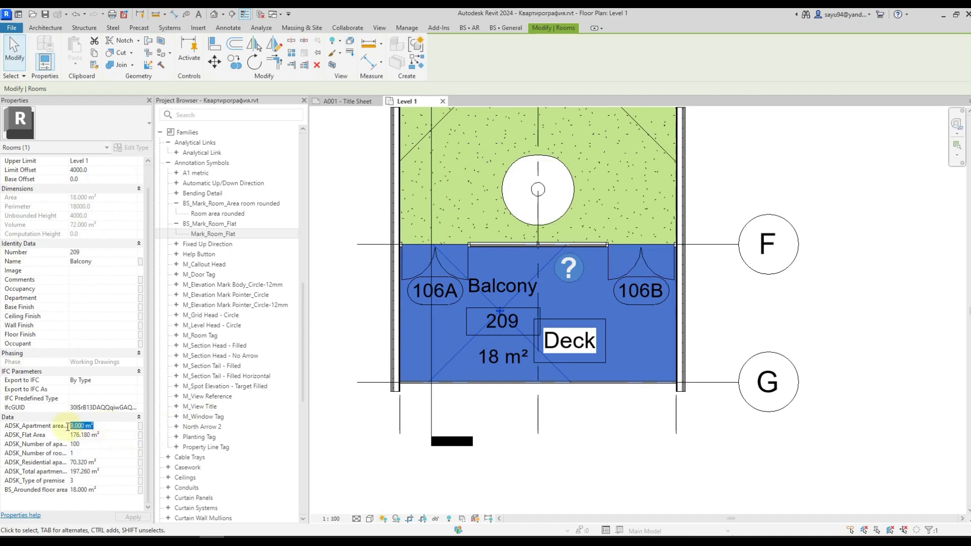
{"action": "left_click", "coordinate": [563, 417]}
Compare the Loggia's BS_Arounded floor area with its ADSK apartment area parameter.
{"action": "scroll", "coordinate": [564, 418], "scroll_direction": "down", "scroll_amount": 3}
{"action": "middle_click_drag", "start_coordinate": [404, 207], "coordinate": [575, 403]}
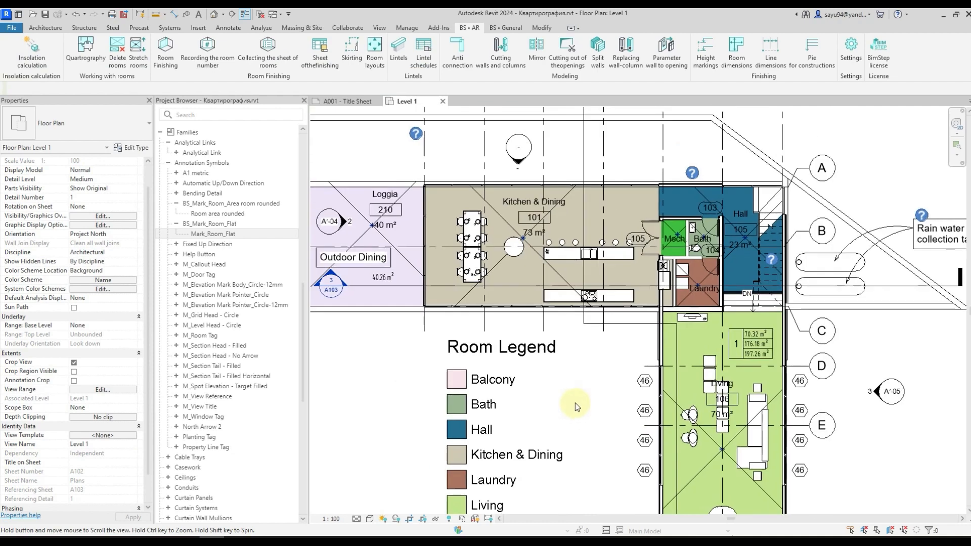
{"action": "left_click", "coordinate": [402, 257]}
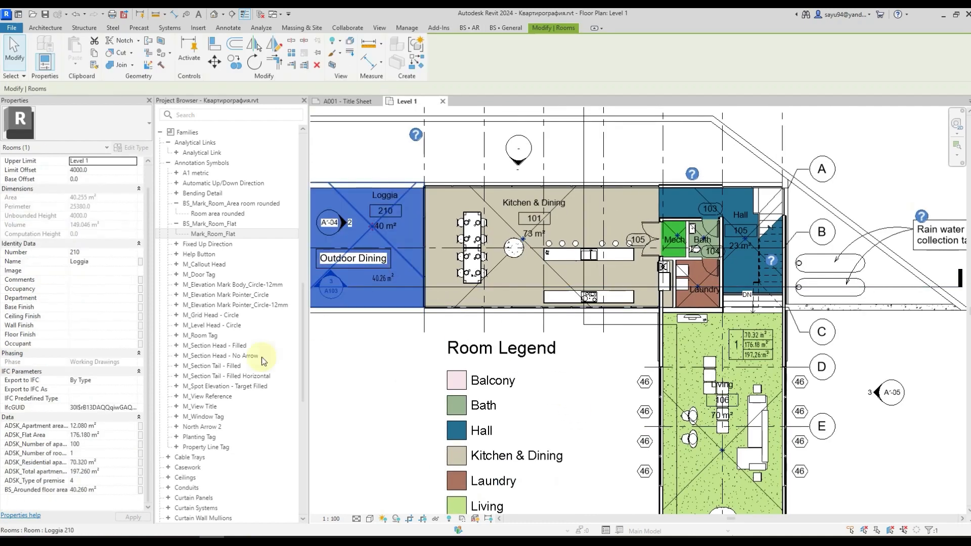
{"action": "left_click", "coordinate": [102, 491]}
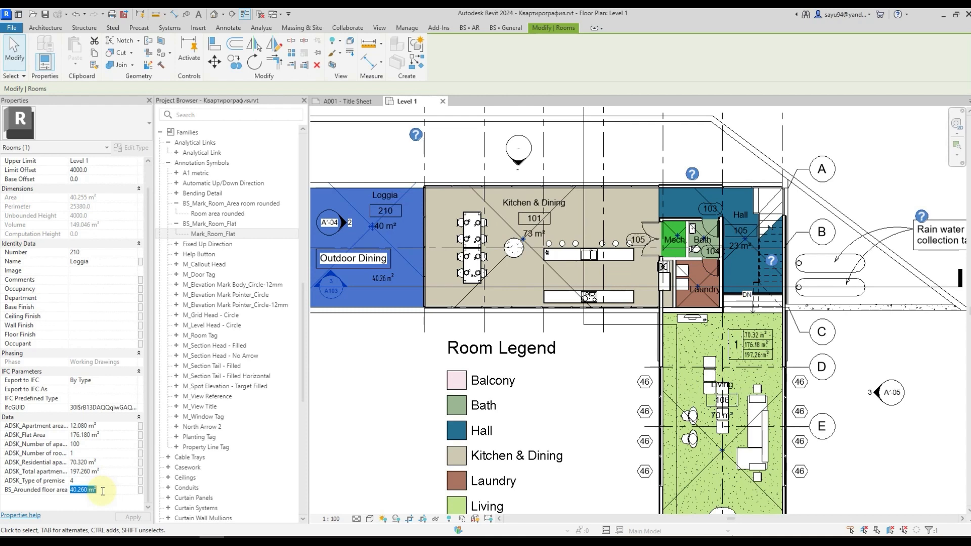
{"action": "left_click", "coordinate": [103, 427]}
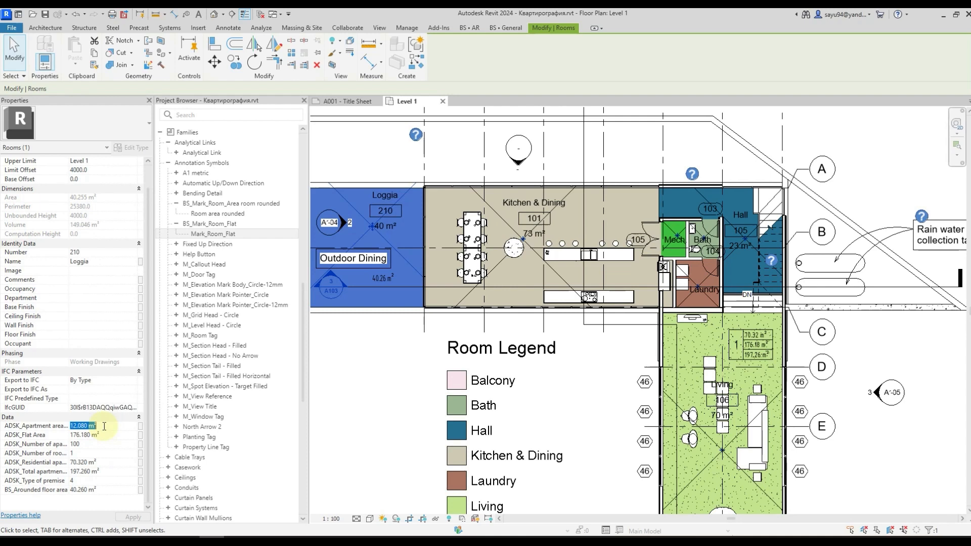
{"action": "left_click", "coordinate": [428, 411]}
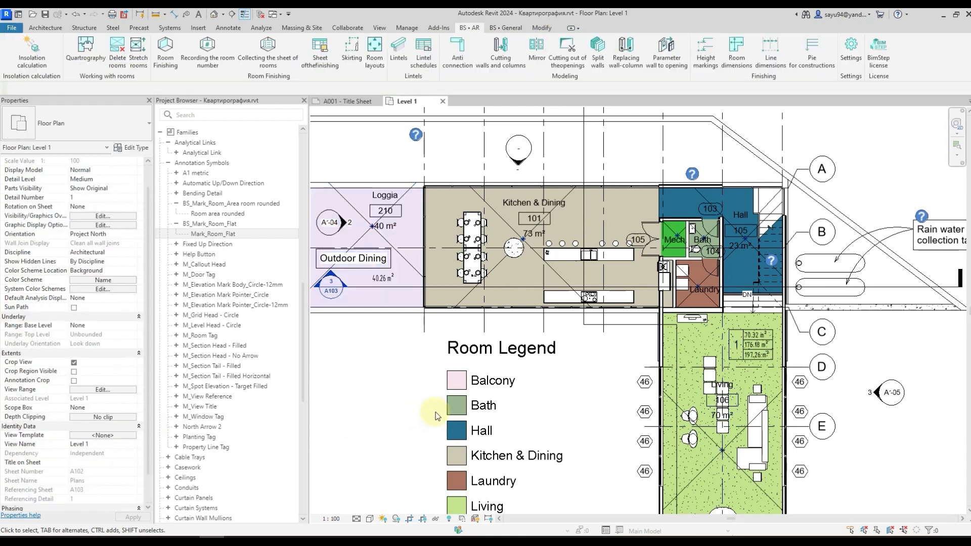
Draw a horizontal room separation line about 9300 mm long across the lower part of the Living room, between grids E and F.
{"action": "scroll", "coordinate": [480, 348], "scroll_direction": "down", "scroll_amount": 1}
{"action": "middle_click_drag", "start_coordinate": [621, 406], "coordinate": [597, 360]}
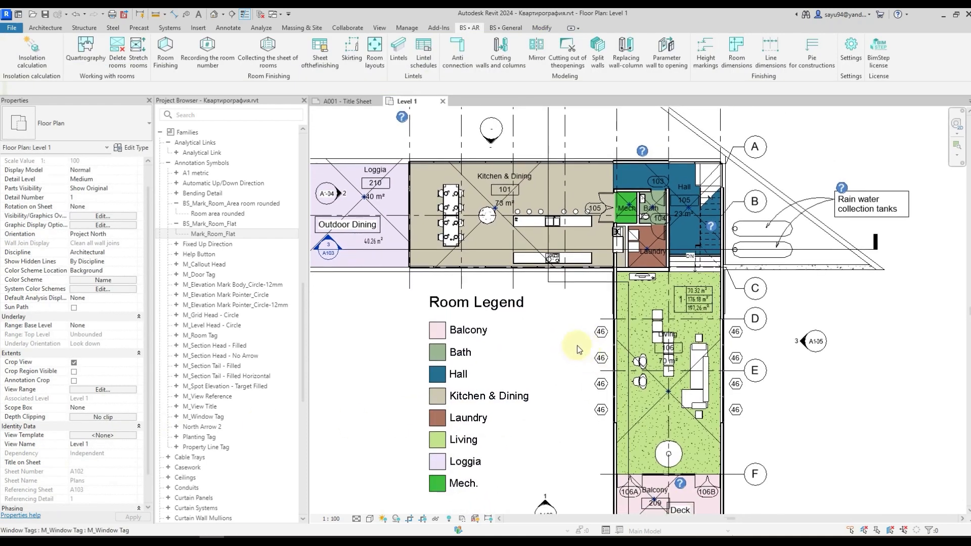
{"action": "scroll", "coordinate": [701, 310], "scroll_direction": "up", "scroll_amount": 5}
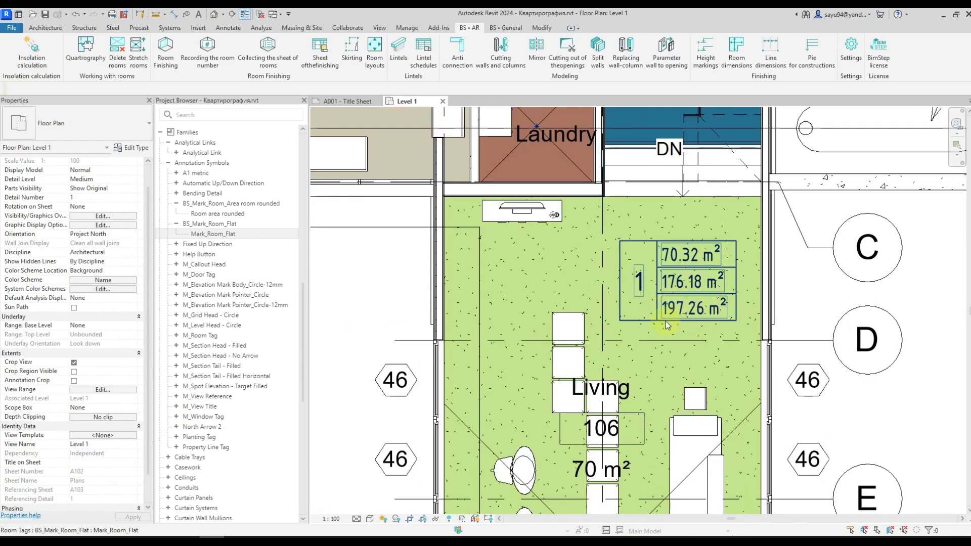
{"action": "scroll", "coordinate": [658, 324], "scroll_direction": "down", "scroll_amount": 5}
{"action": "middle_click_drag", "start_coordinate": [532, 300], "coordinate": [606, 284]}
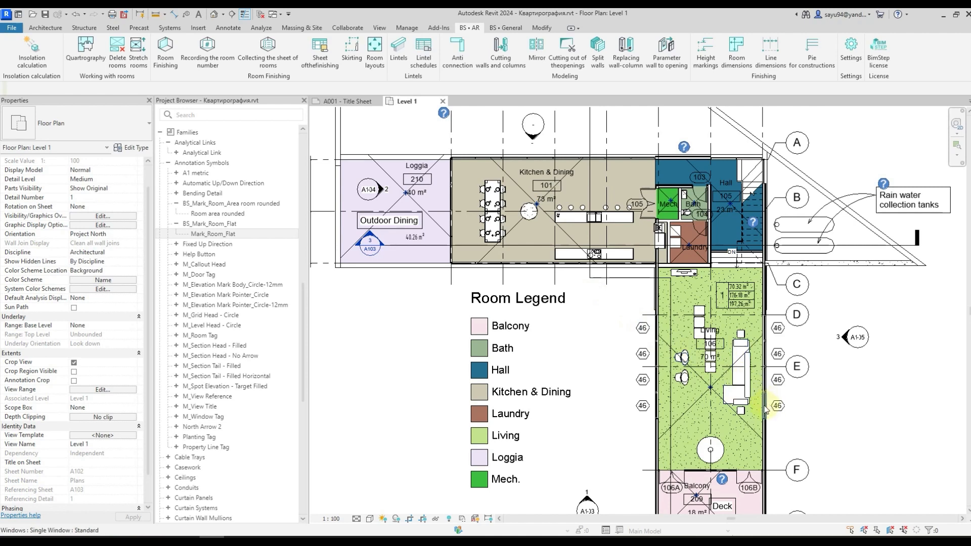
{"action": "middle_click_drag", "start_coordinate": [772, 412], "coordinate": [745, 366]}
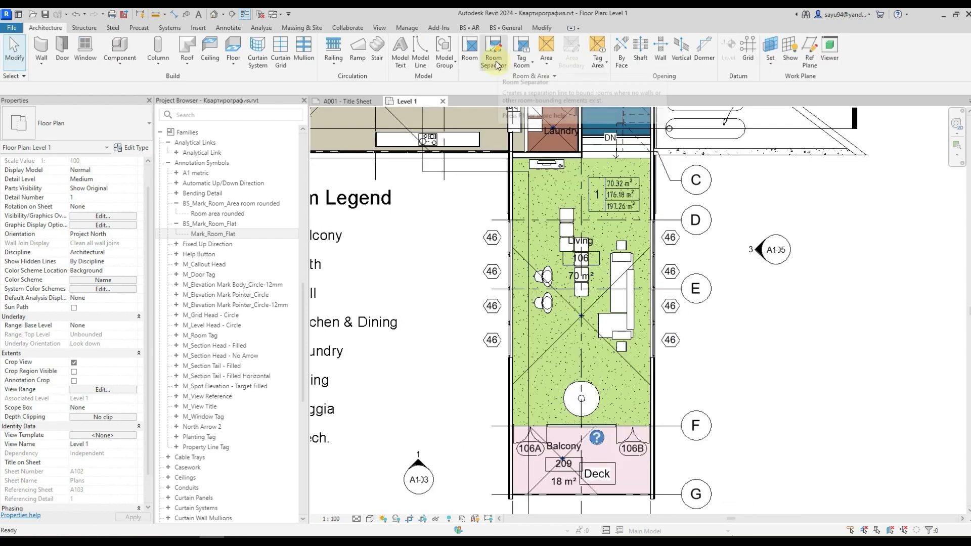
{"action": "left_click", "coordinate": [495, 55]}
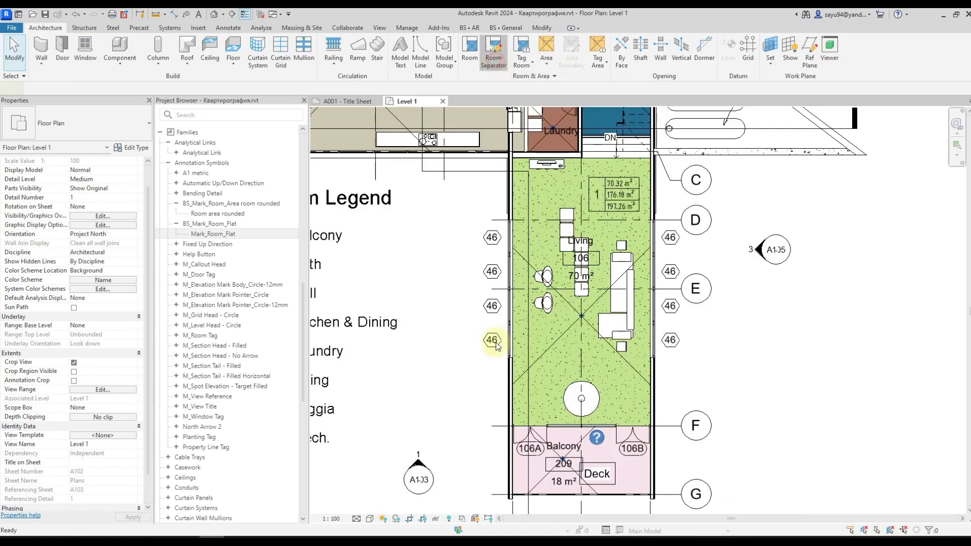
{"action": "left_click", "coordinate": [467, 362]}
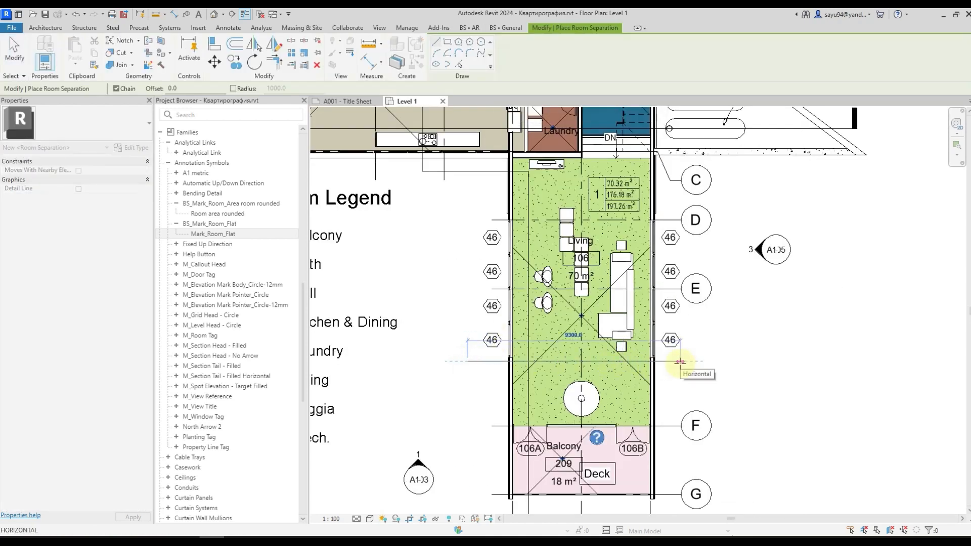
{"action": "left_click", "coordinate": [680, 362]}
{"action": "key", "text": "Escape"}
{"action": "key", "text": "Escape"}
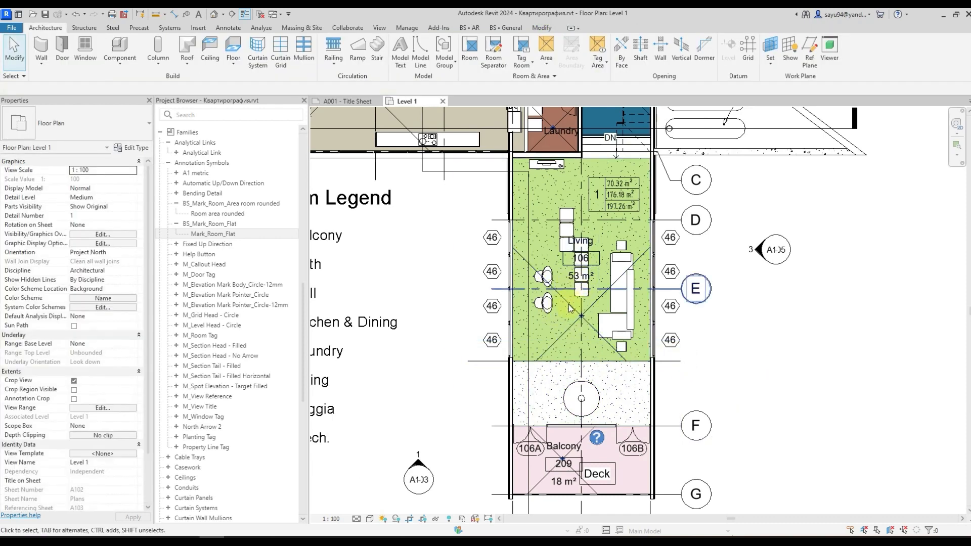
Rerun the Quartrography apartment area calculation for Level 1 with rounding up to 0.01 and check the Living room's flat tag.
{"action": "left_click", "coordinate": [623, 195]}
{"action": "scroll", "coordinate": [624, 195], "scroll_direction": "up", "scroll_amount": 2}
{"action": "key", "text": "Escape"}
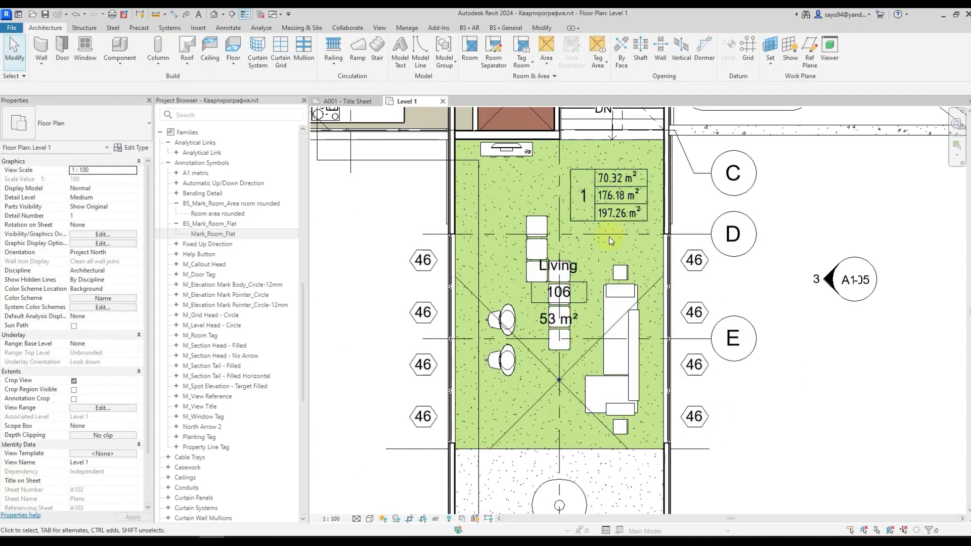
{"action": "left_click", "coordinate": [469, 27]}
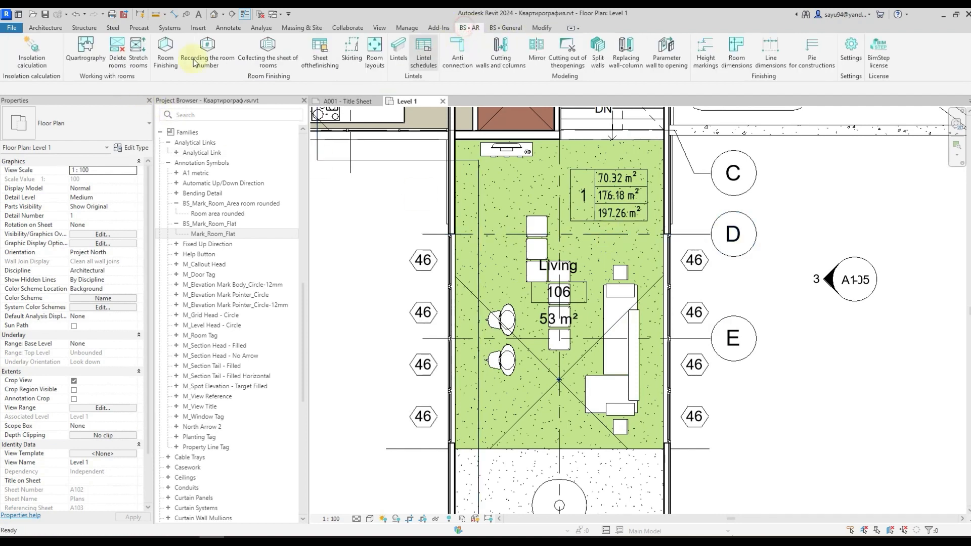
{"action": "left_click", "coordinate": [85, 60]}
{"action": "left_click", "coordinate": [111, 82]}
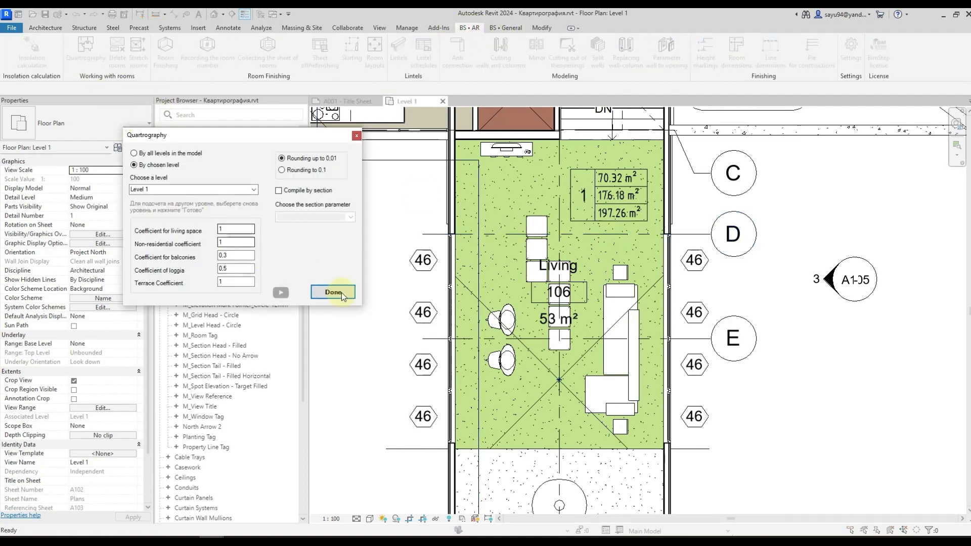
{"action": "left_click", "coordinate": [334, 293]}
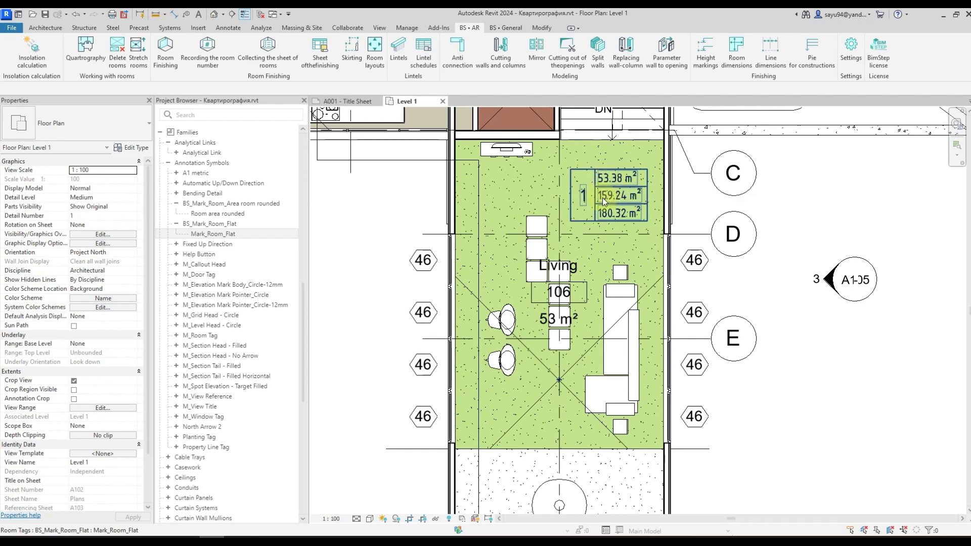
{"action": "scroll", "coordinate": [595, 253], "scroll_direction": "down", "scroll_amount": 3}
{"action": "middle_click_drag", "start_coordinate": [473, 226], "coordinate": [570, 271]}
{"action": "scroll", "coordinate": [532, 271], "scroll_direction": "down", "scroll_amount": 1}
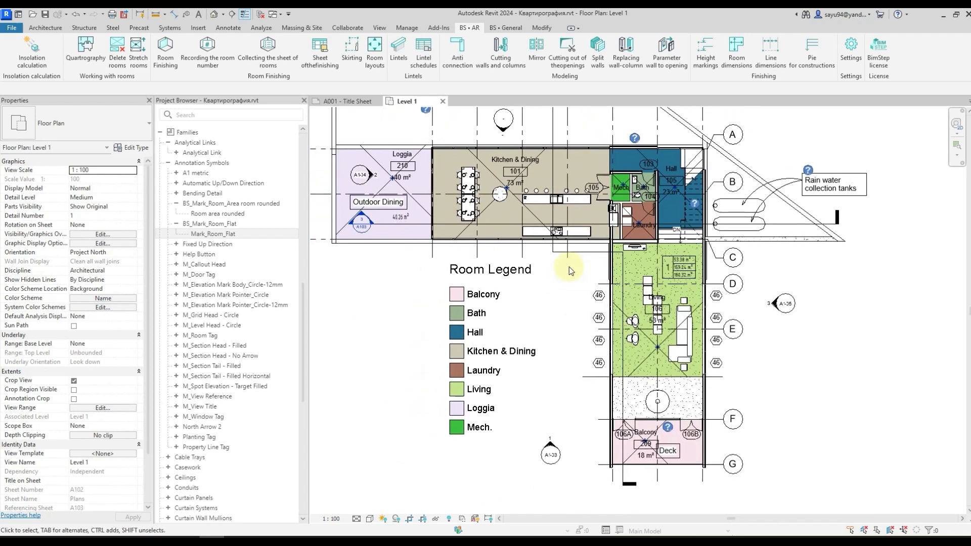